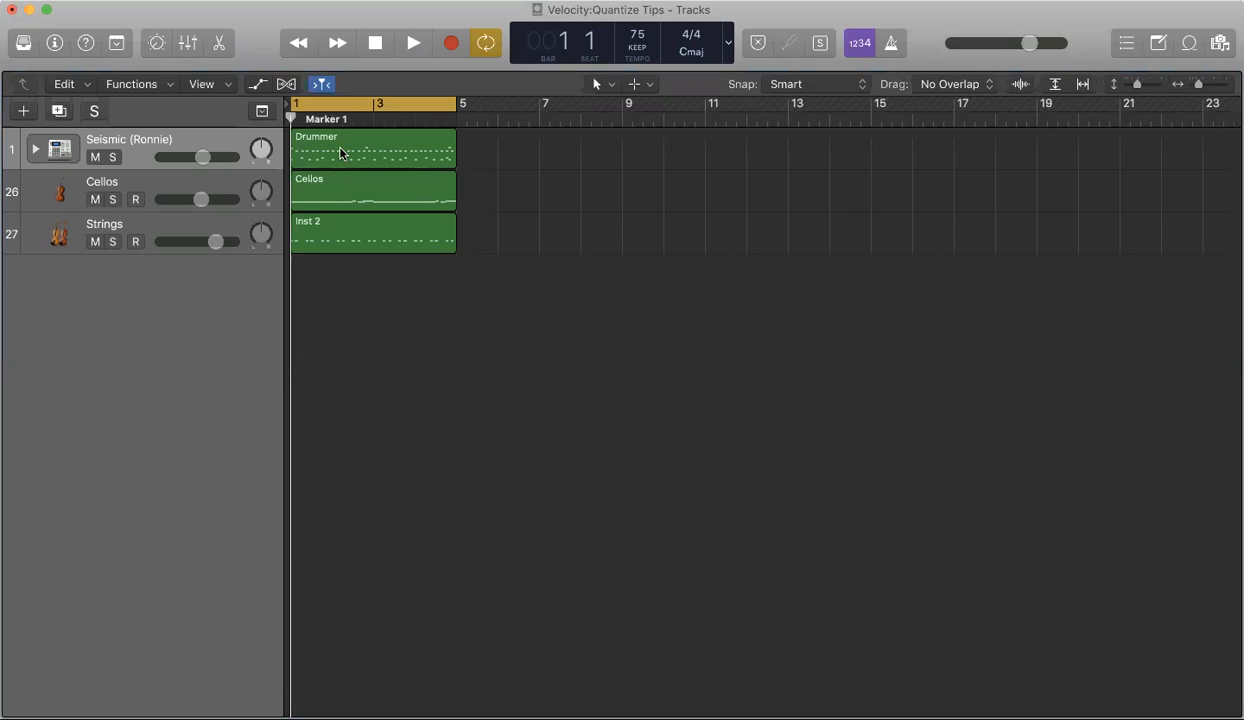
Step: Open the Drummer region in the Piano Roll editor and clear the note selection
double_click(339, 150)
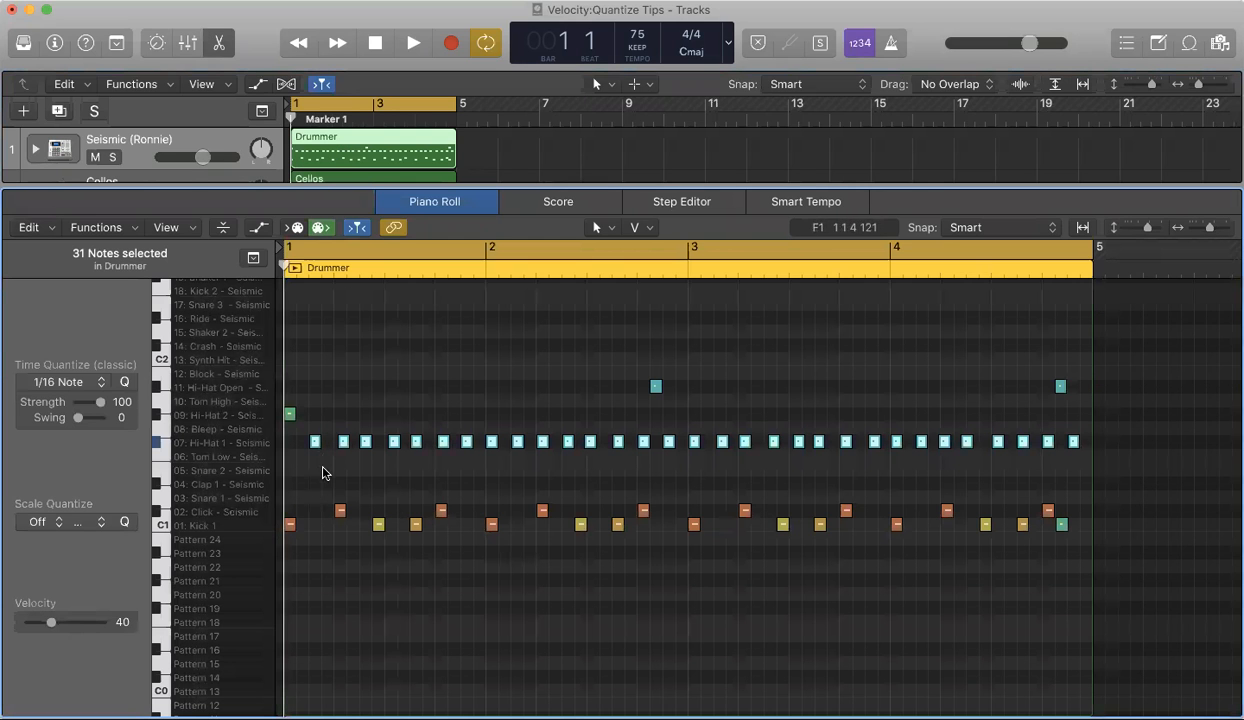
left_click(338, 465)
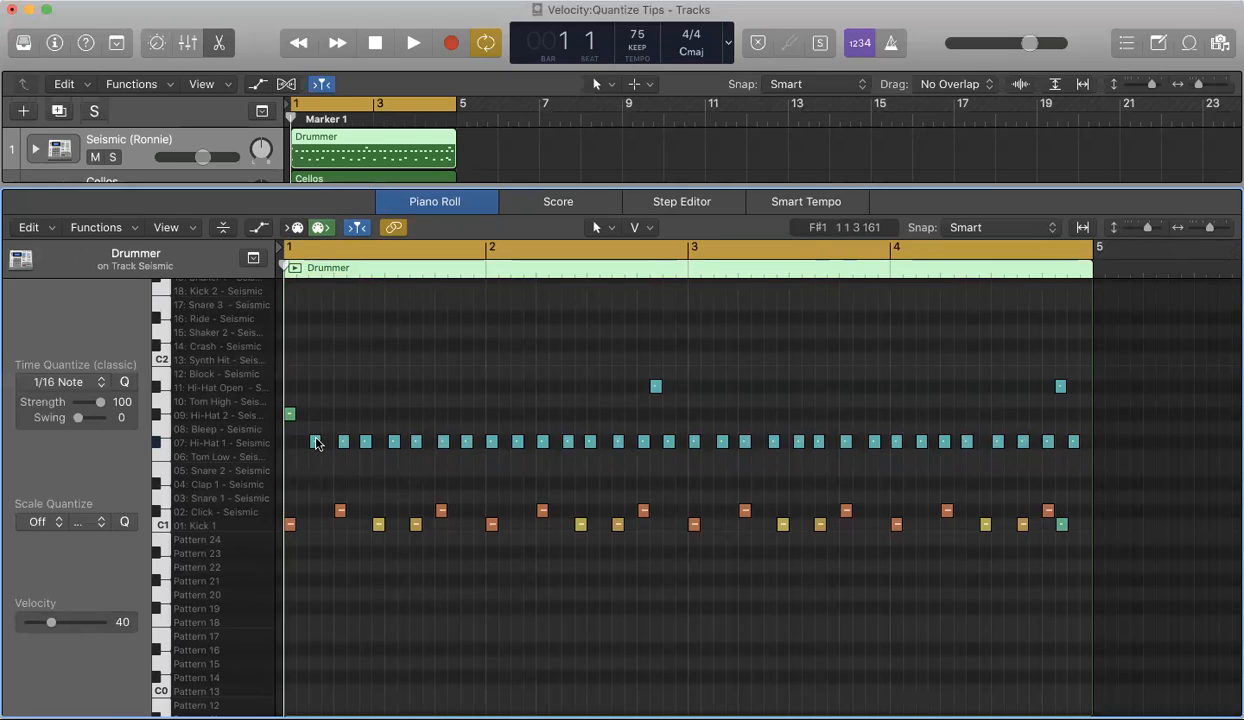
Step: Solo the Seismic drum track and briefly play back the drum pattern
left_click(114, 159)
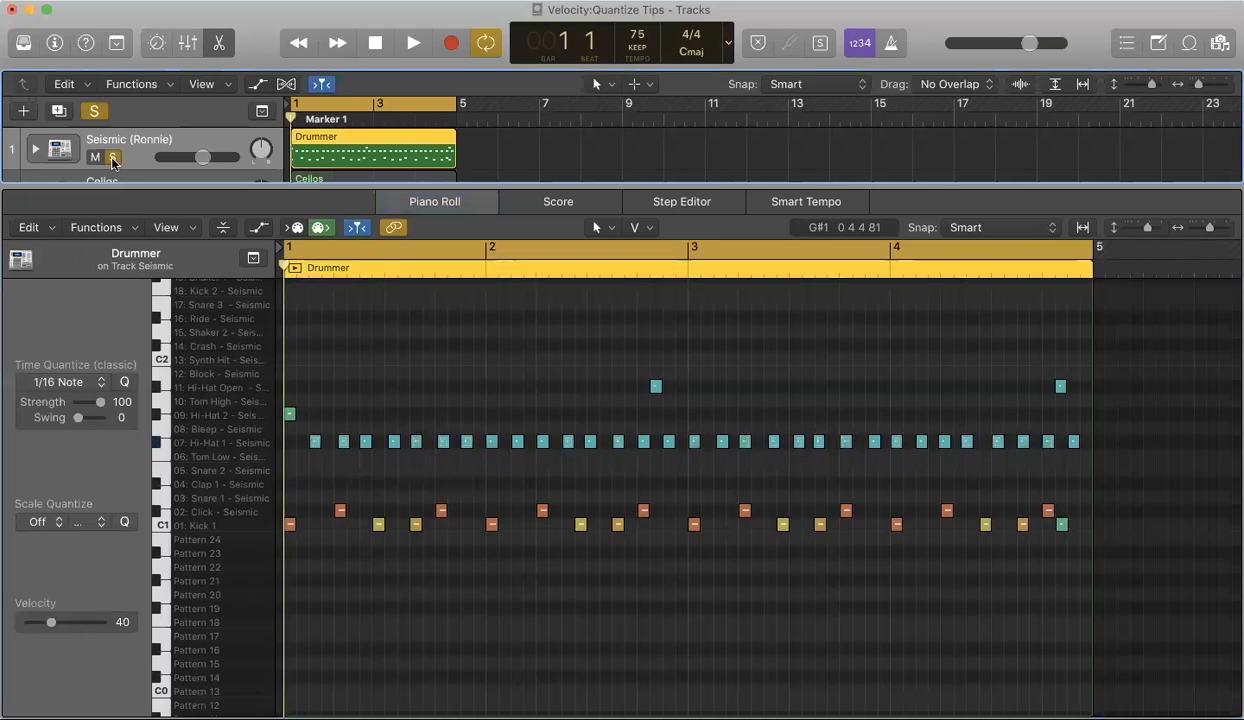
key("space")
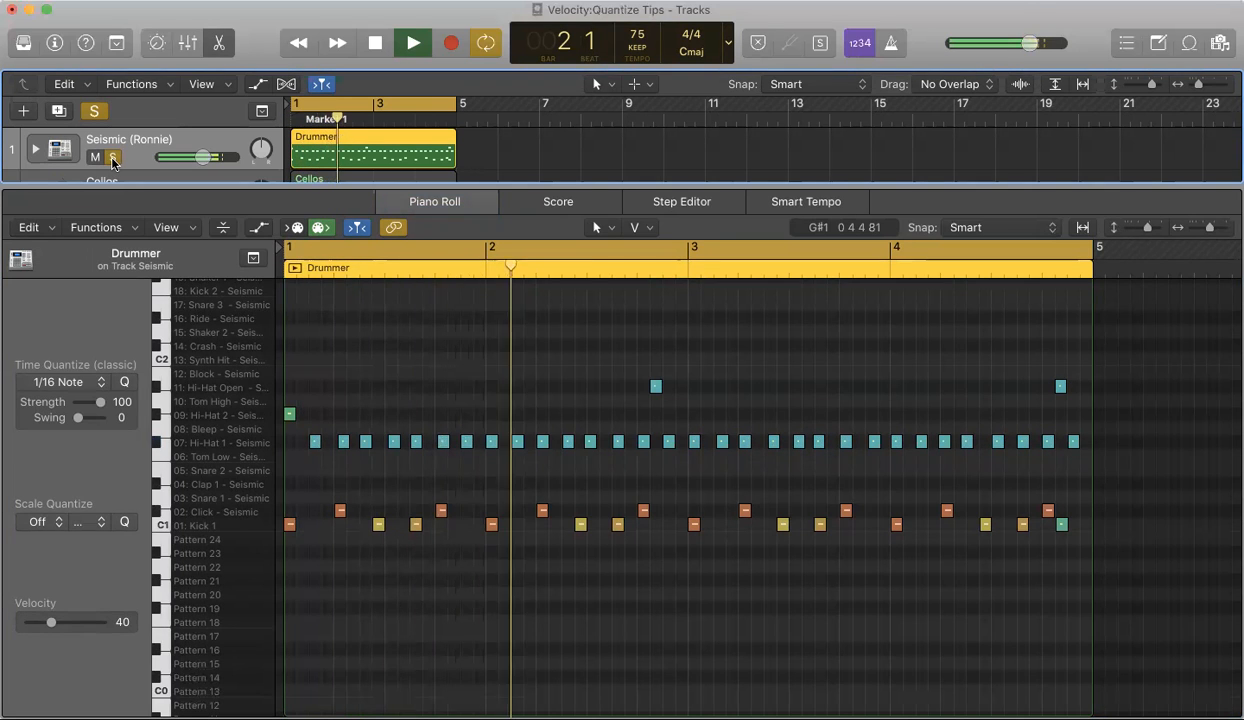
key("space")
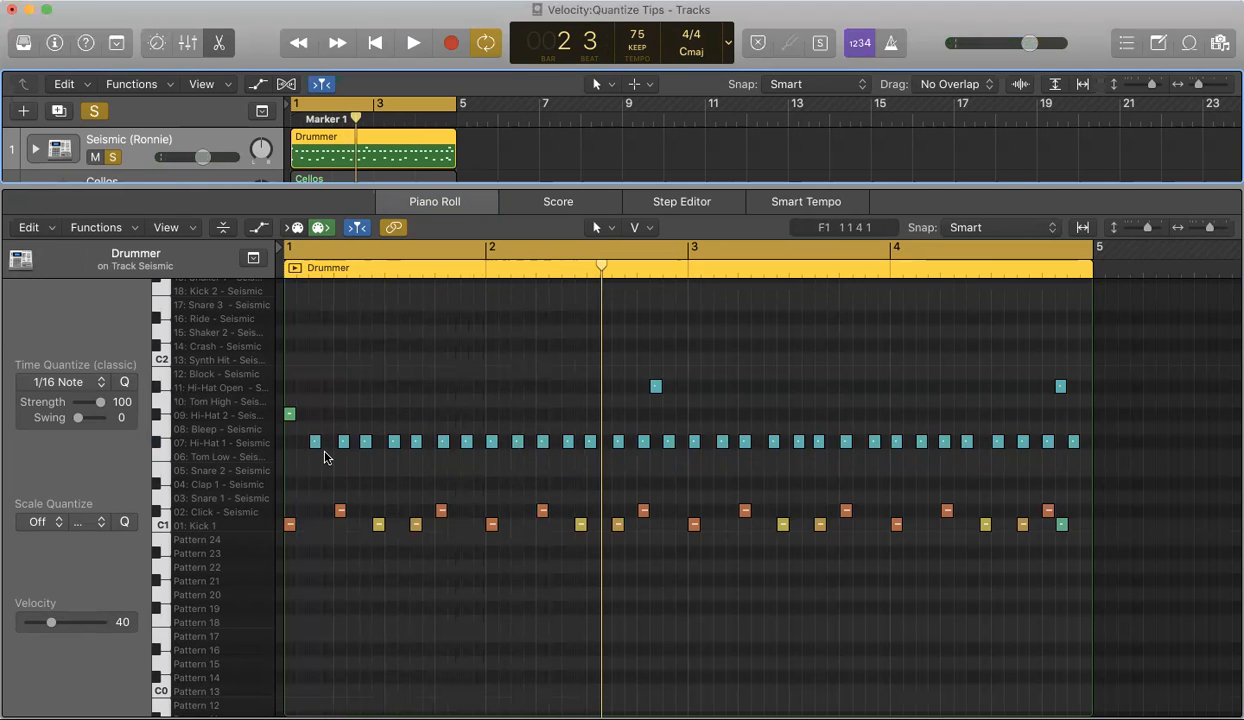
Step: Select all the Hi-Hat 1 notes in the Drummer region
mouse_move(419, 447)
left_click_drag(290, 443, 1087, 468)
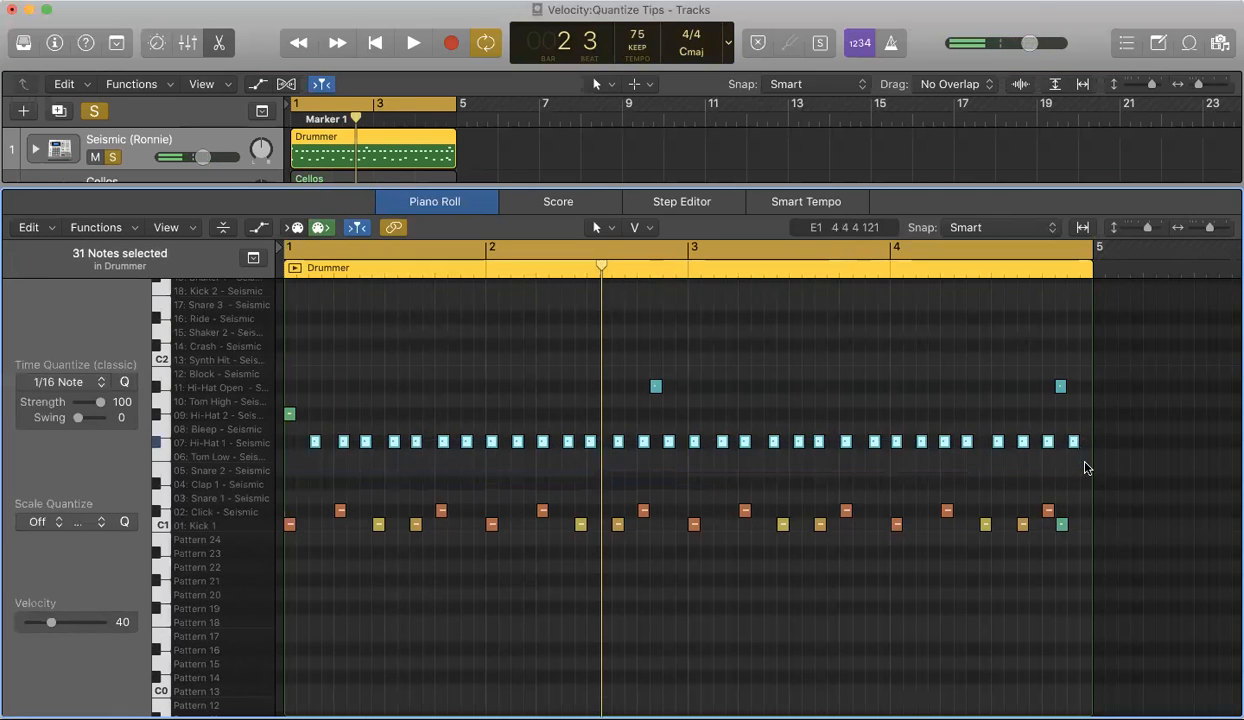
left_click(292, 467)
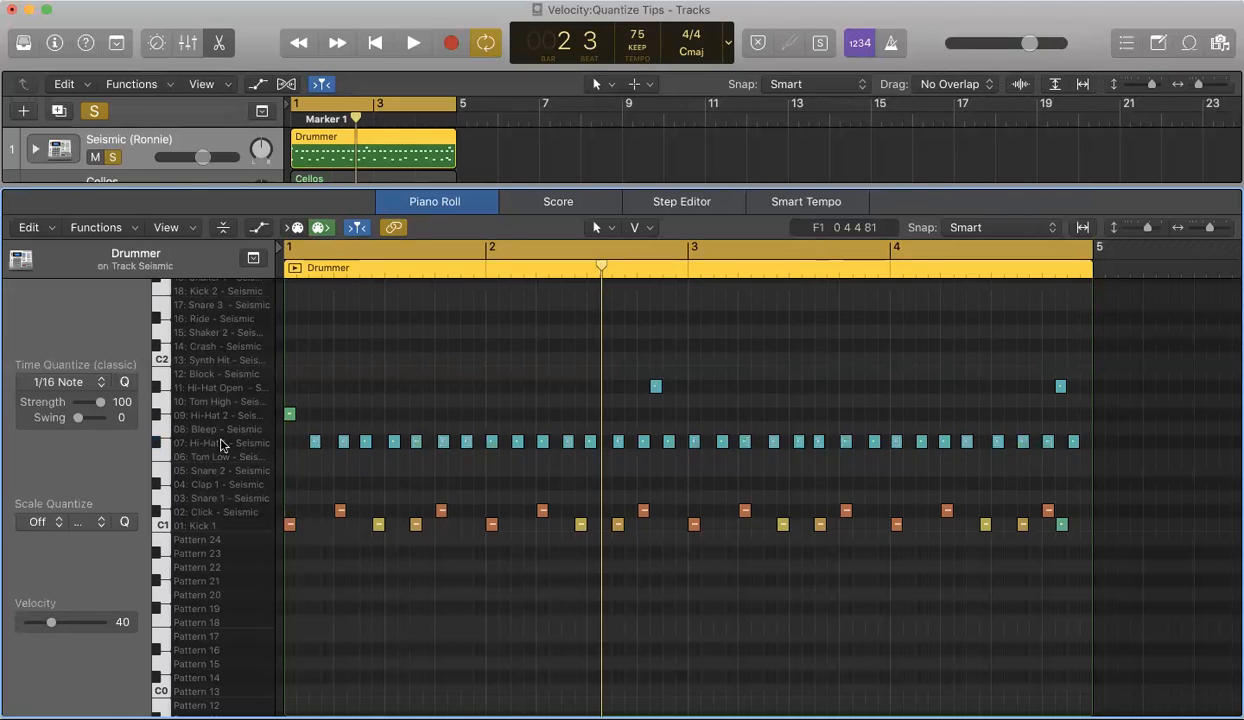
left_click(159, 447)
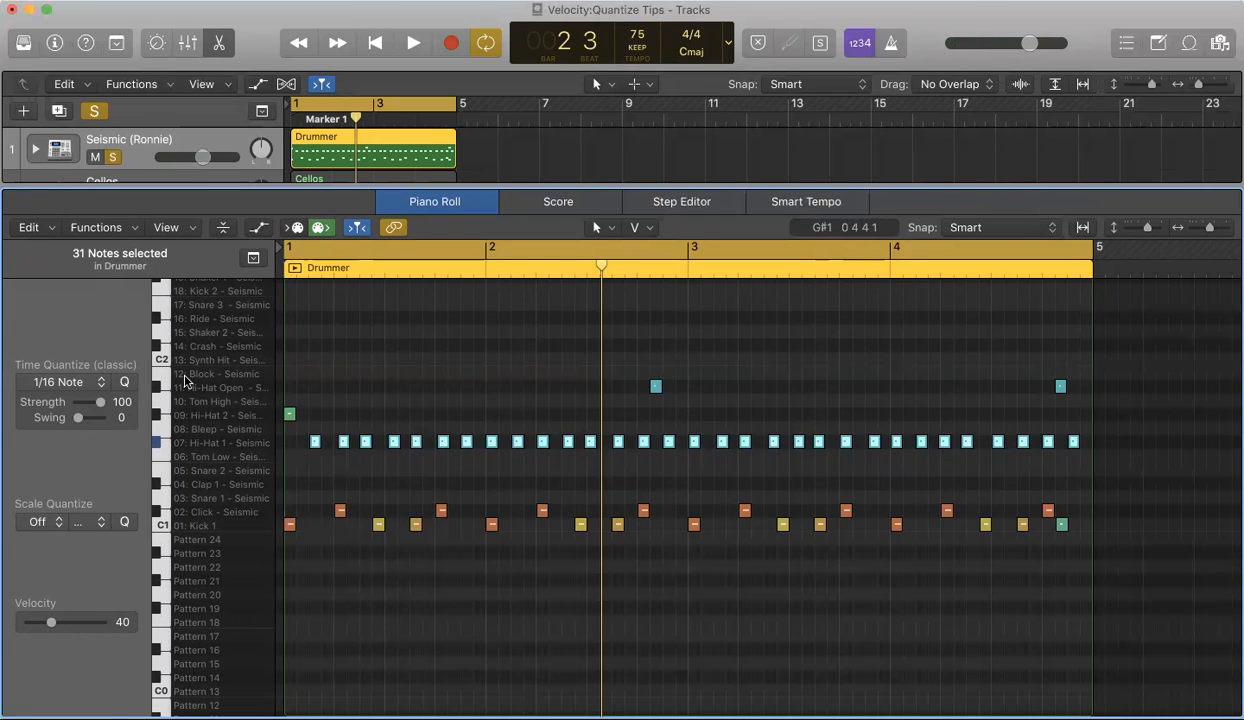
Step: Quantize the selected hi-hat notes to 1/16 Note with the classic Time Quantize
left_click(100, 383)
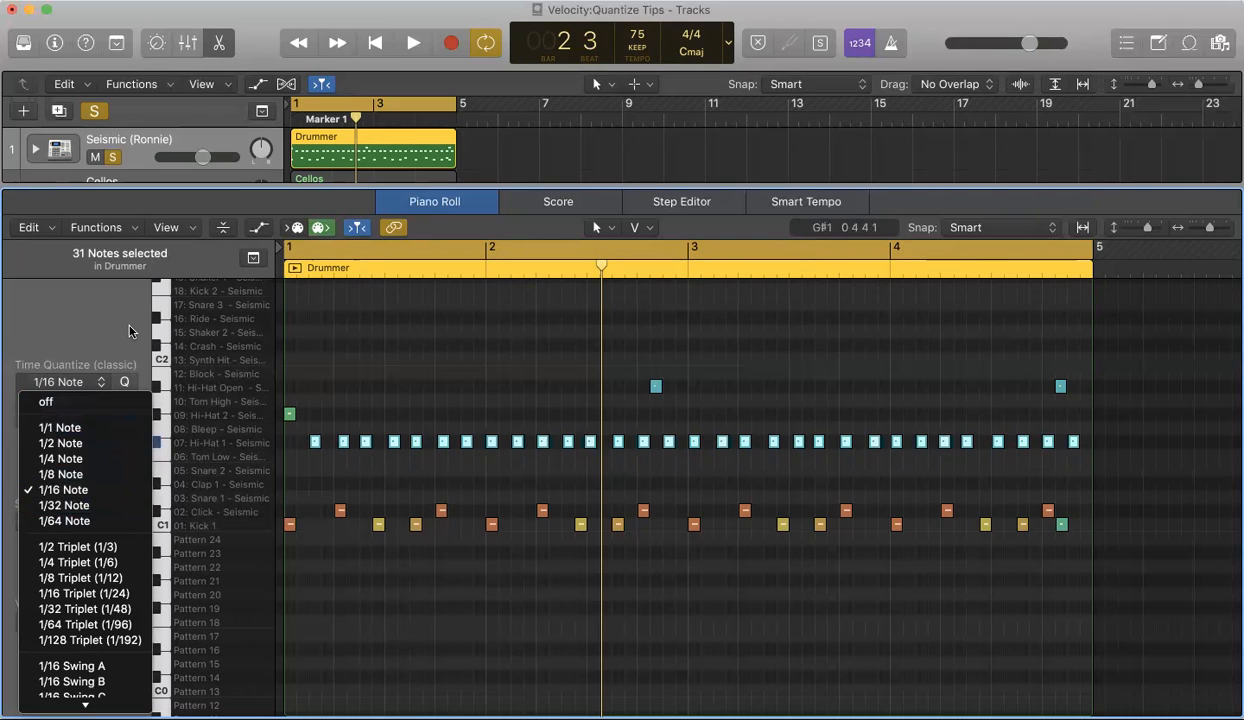
left_click(125, 383)
left_click(125, 384)
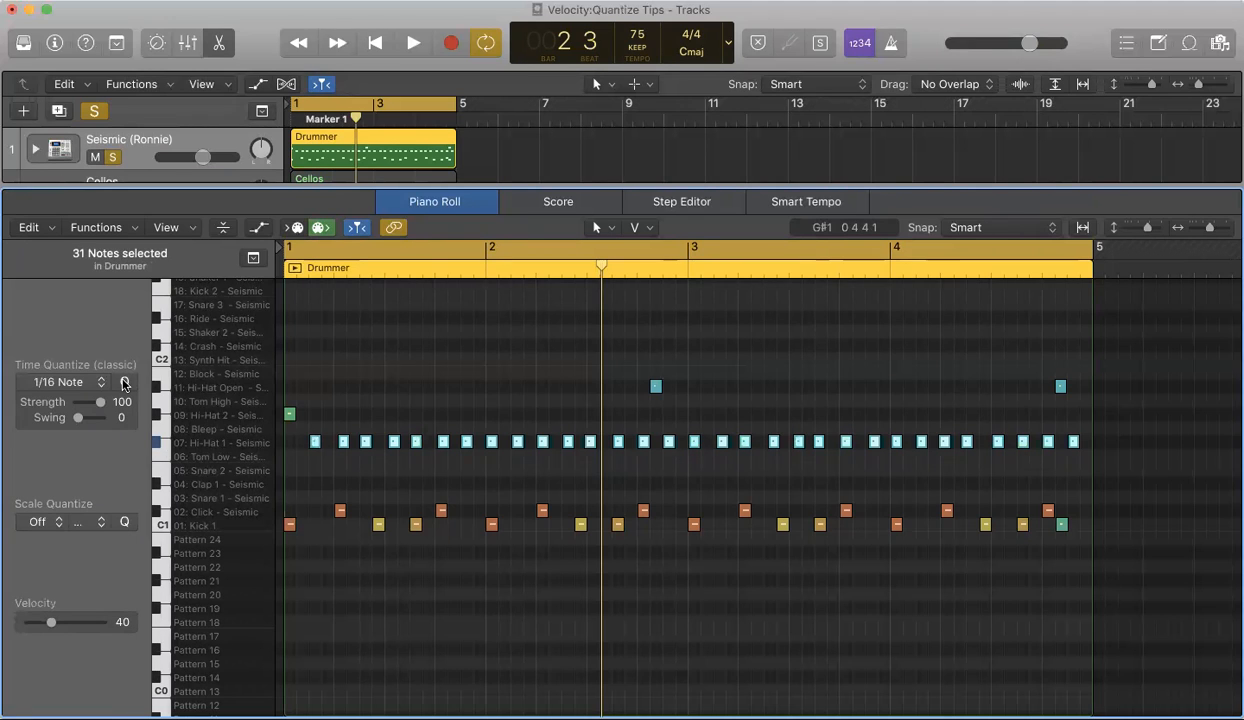
left_click(124, 383)
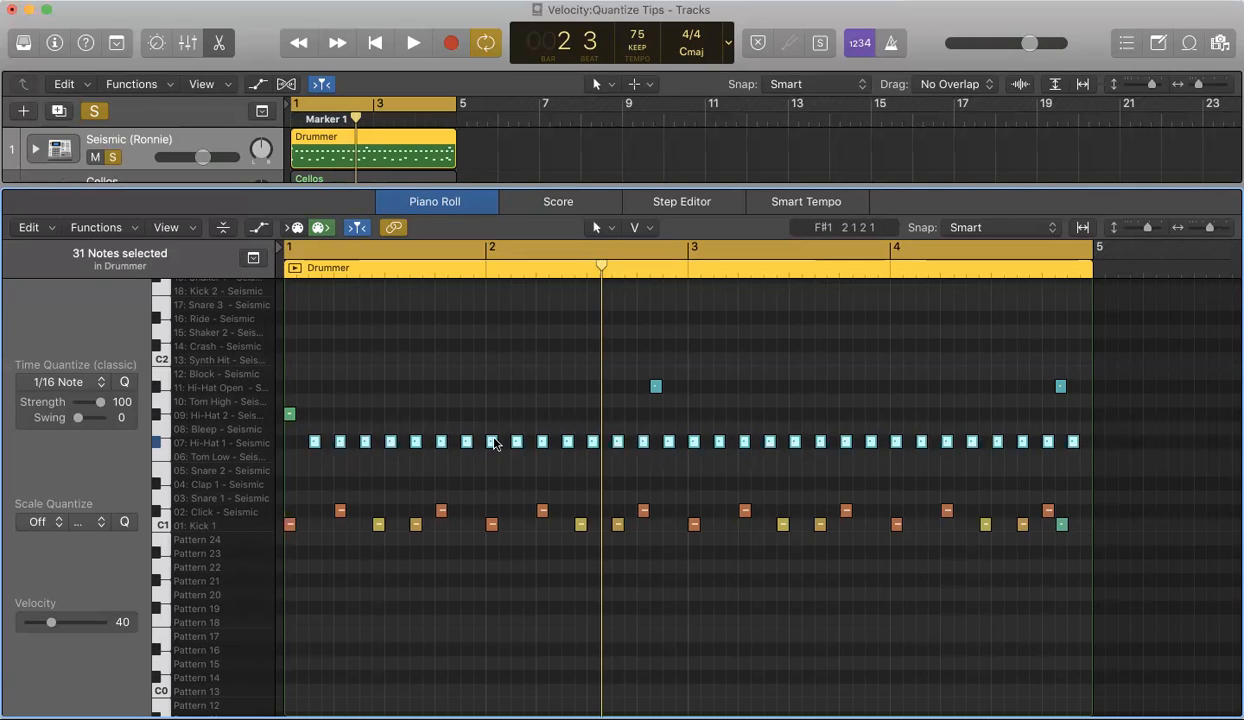
Step: Play back the quantized drum pattern
left_click_drag(101, 401, 101, 403)
left_click_drag(101, 402, 101, 404)
key("space")
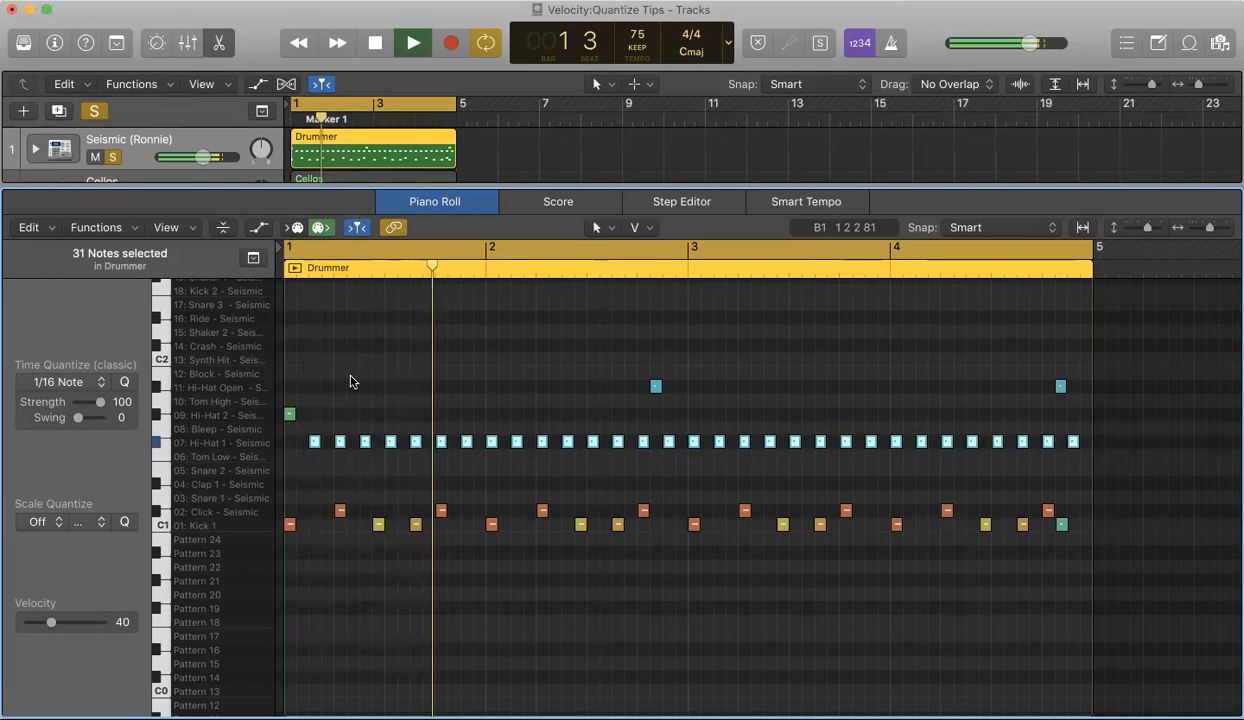
key("space")
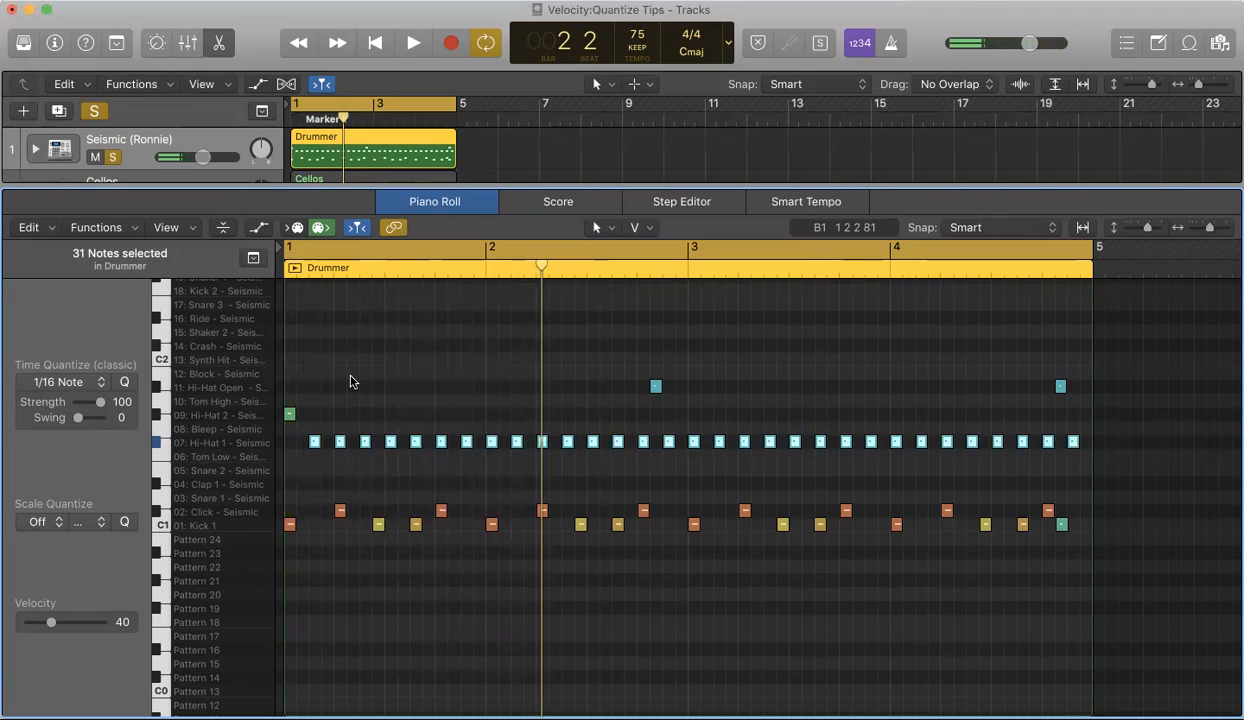
Step: Close the editor and move the solo from the Seismic drum track to the Strings track
key("e")
left_click(112, 157)
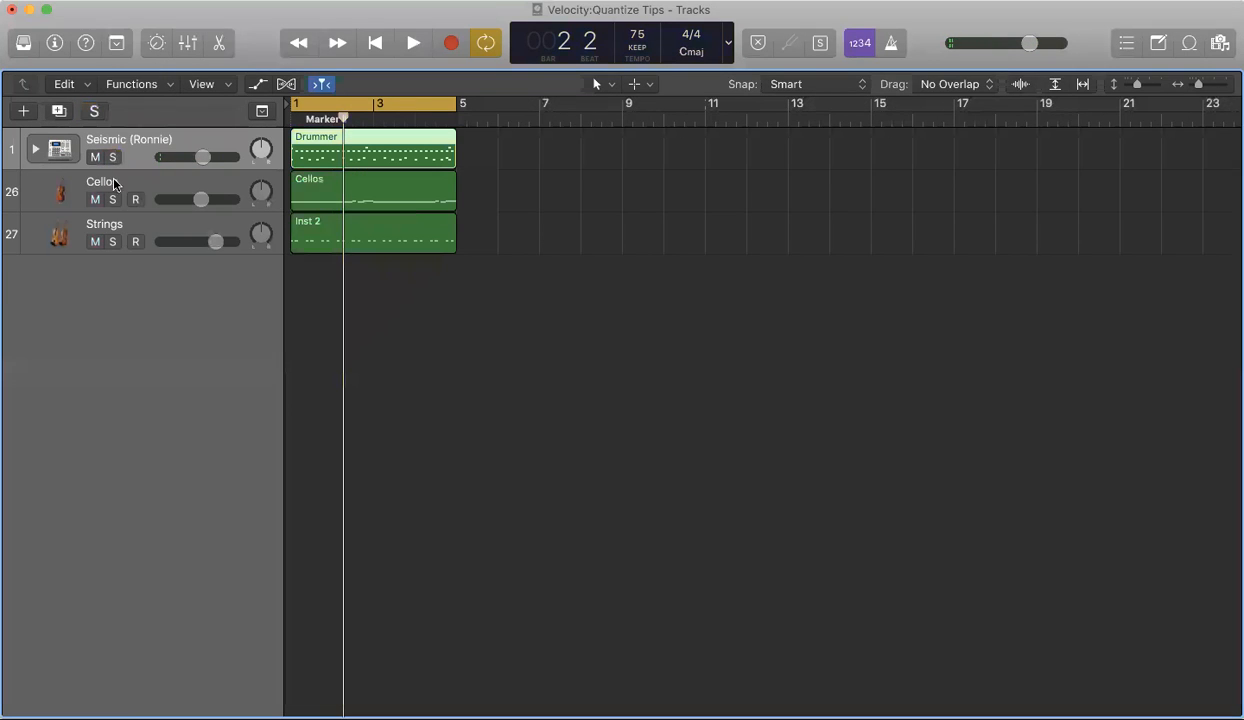
left_click(120, 230)
left_click(112, 241)
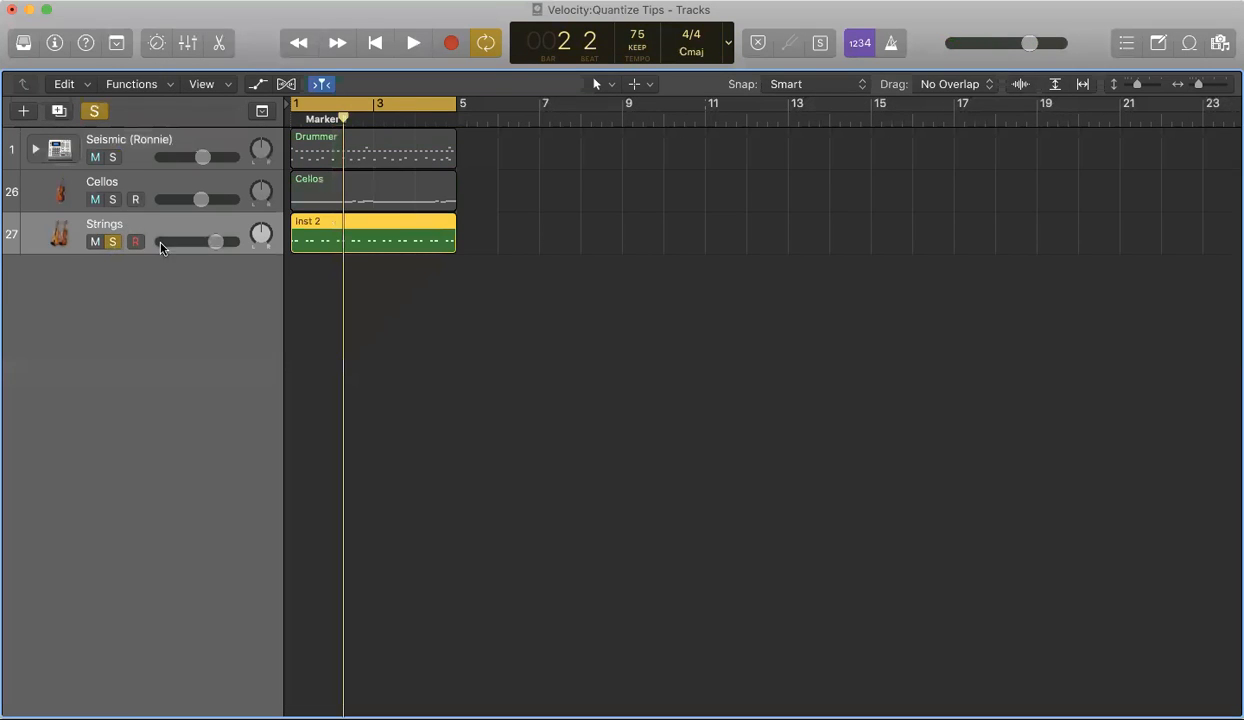
Step: Open the Inst 2 region in the Piano Roll and select all its G2 notes
double_click(305, 225)
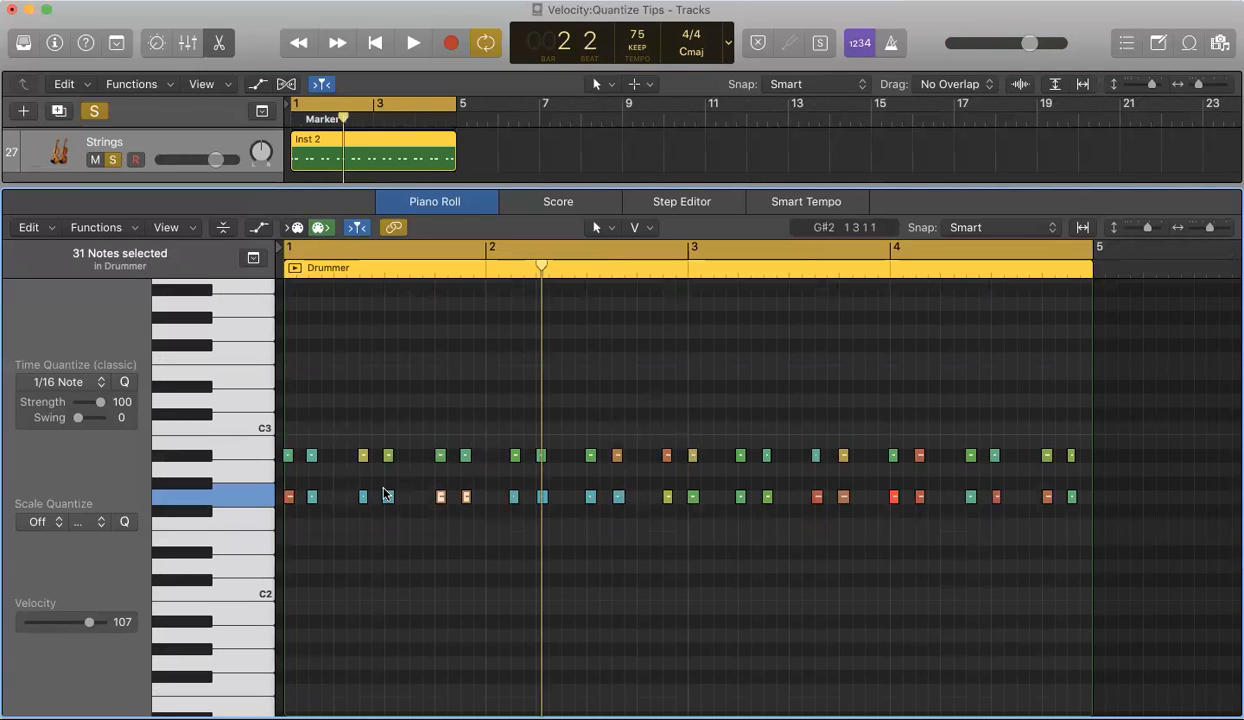
mouse_move(386, 494)
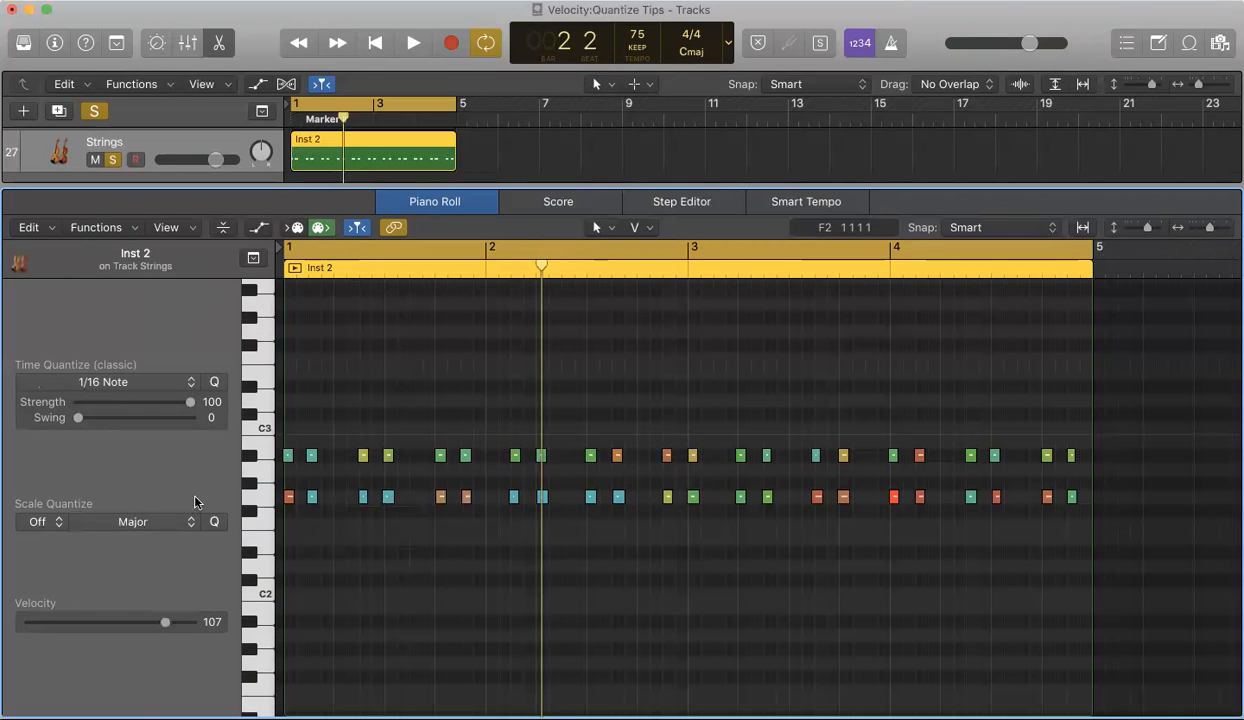
left_click(256, 492)
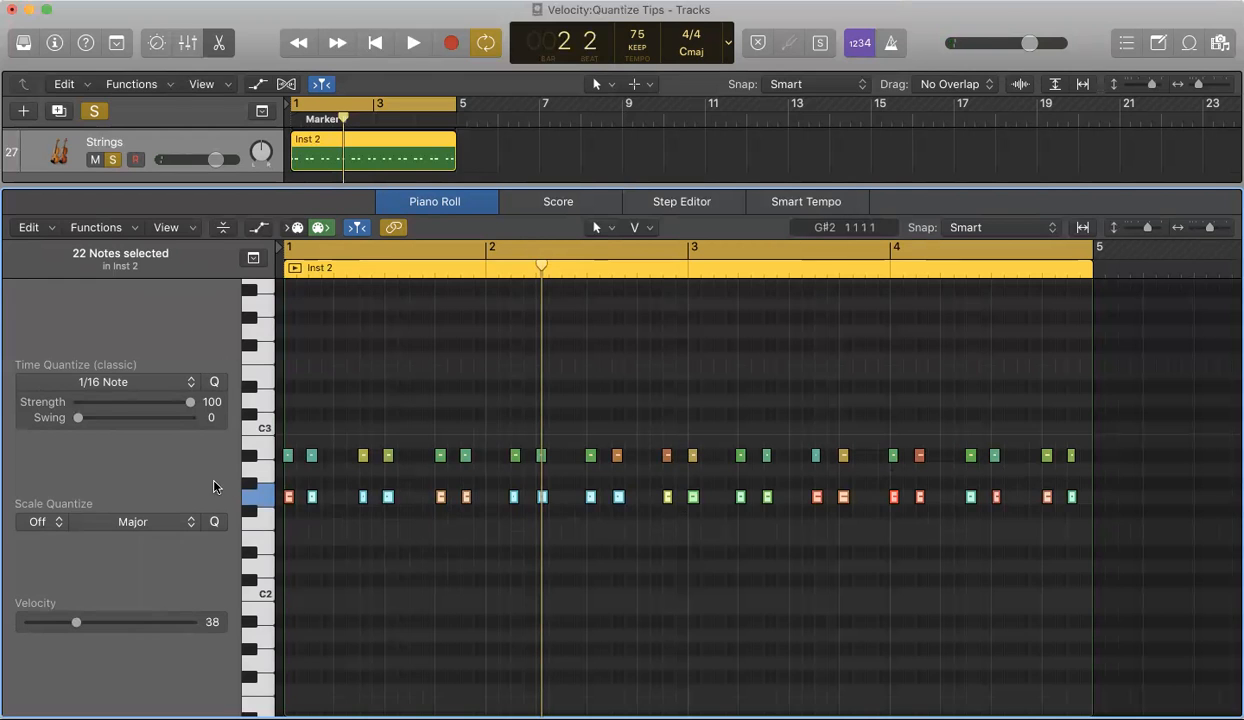
Step: Set all notes in the region to a fixed velocity of 120 using the MIDI Transform Fixed Velocity preset
left_click(132, 227)
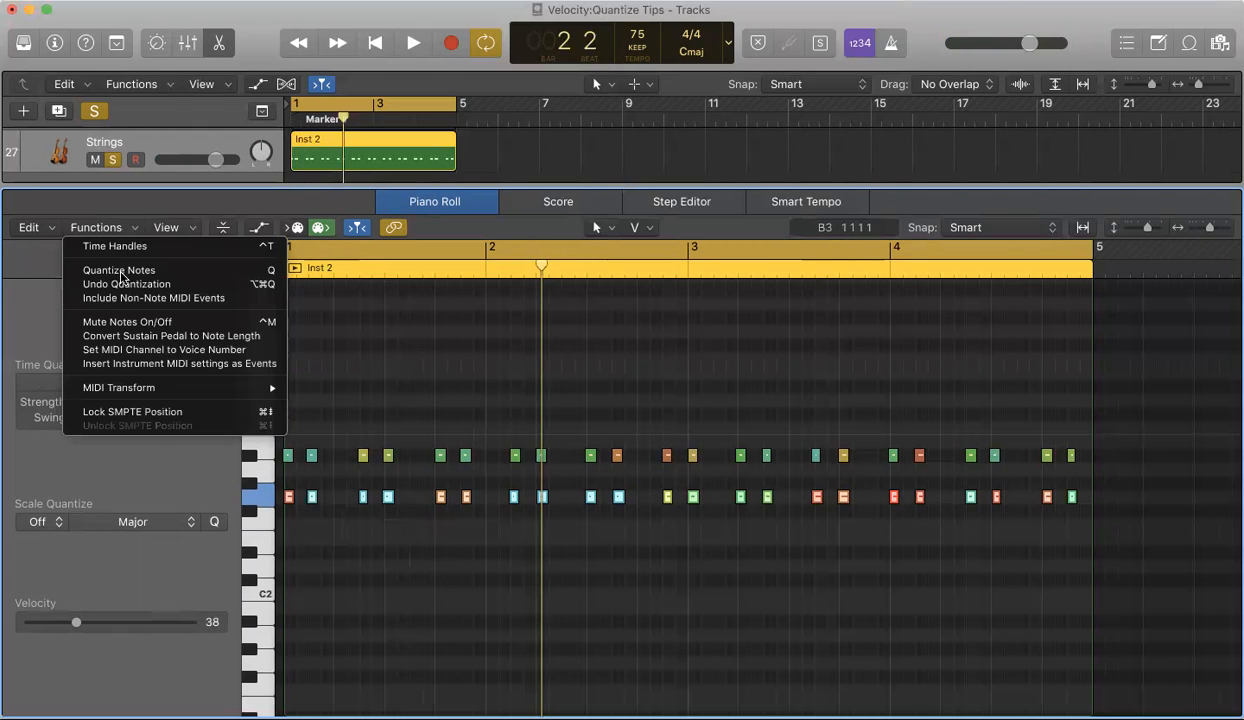
mouse_move(275, 388)
left_click(332, 388)
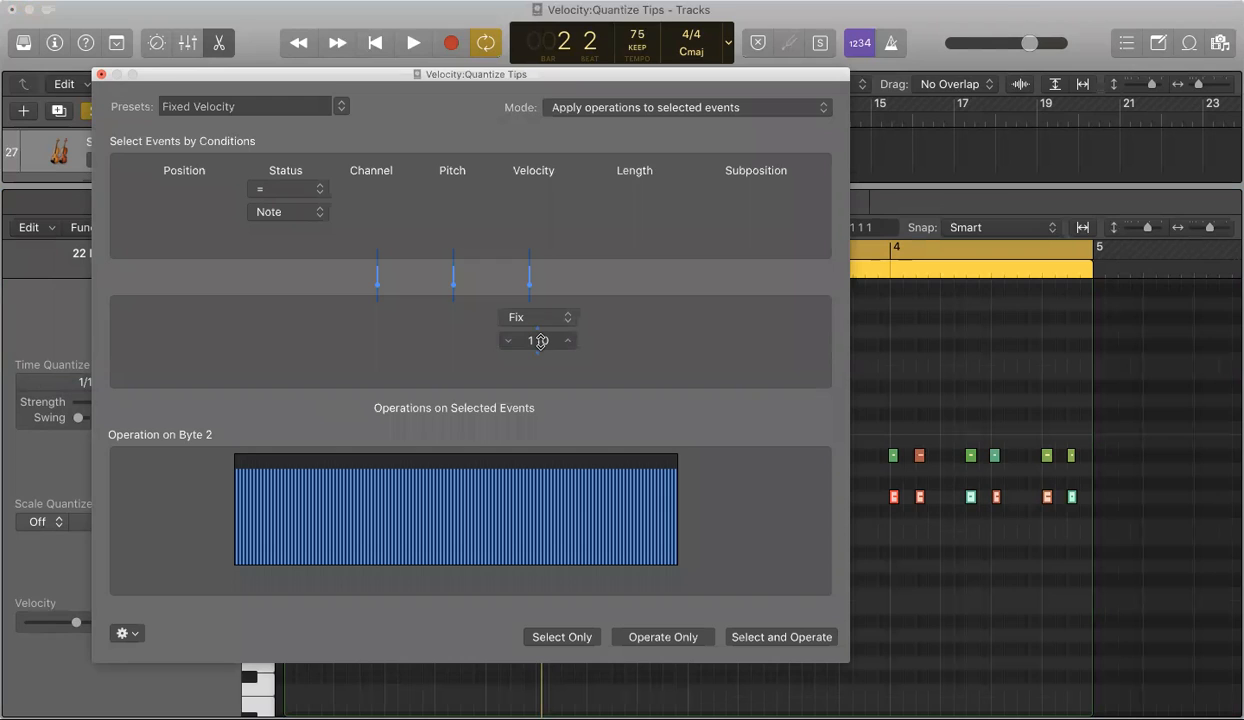
mouse_move(538, 341)
left_mouse_down()
mouse_move(538, 366)
mouse_move(538, 333)
left_mouse_up()
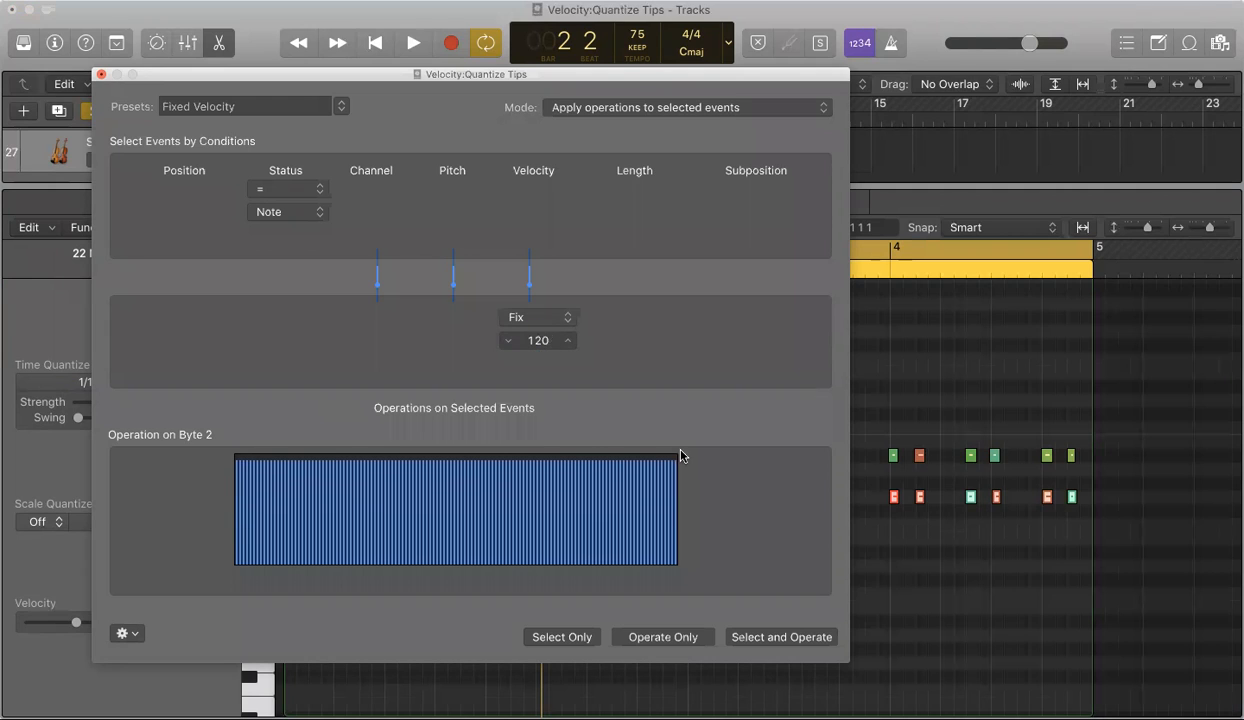
left_click(784, 638)
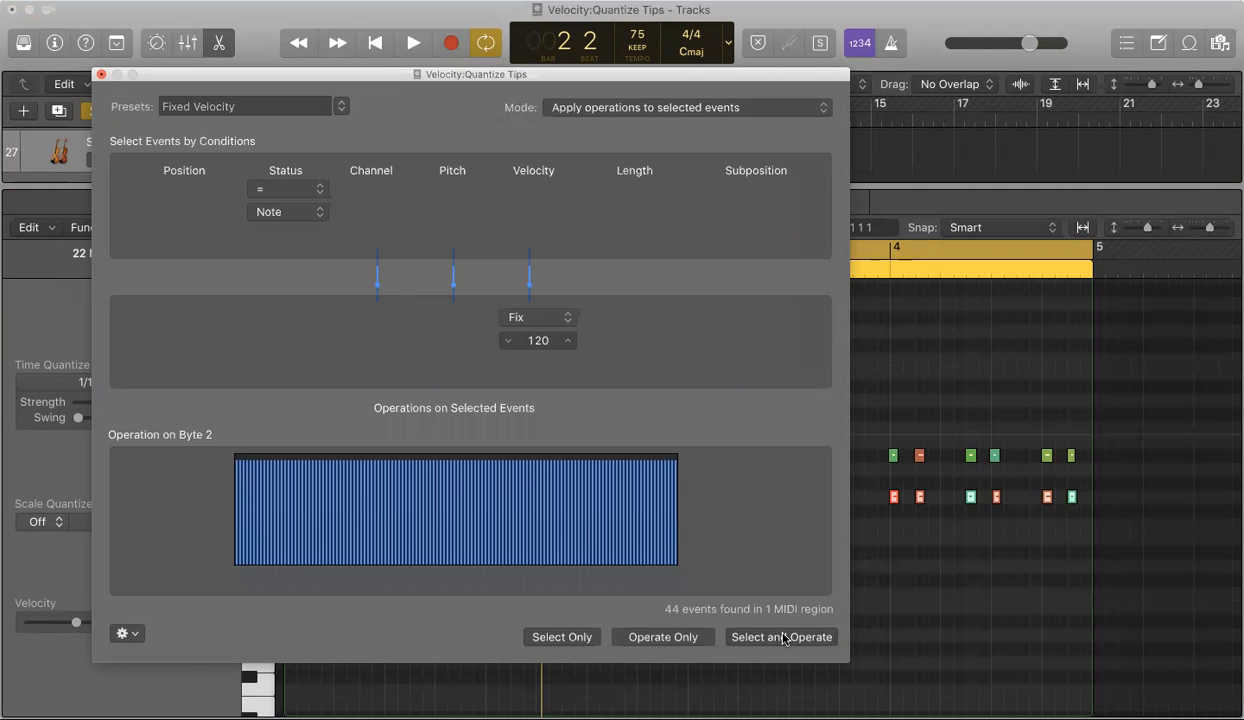
left_click(101, 75)
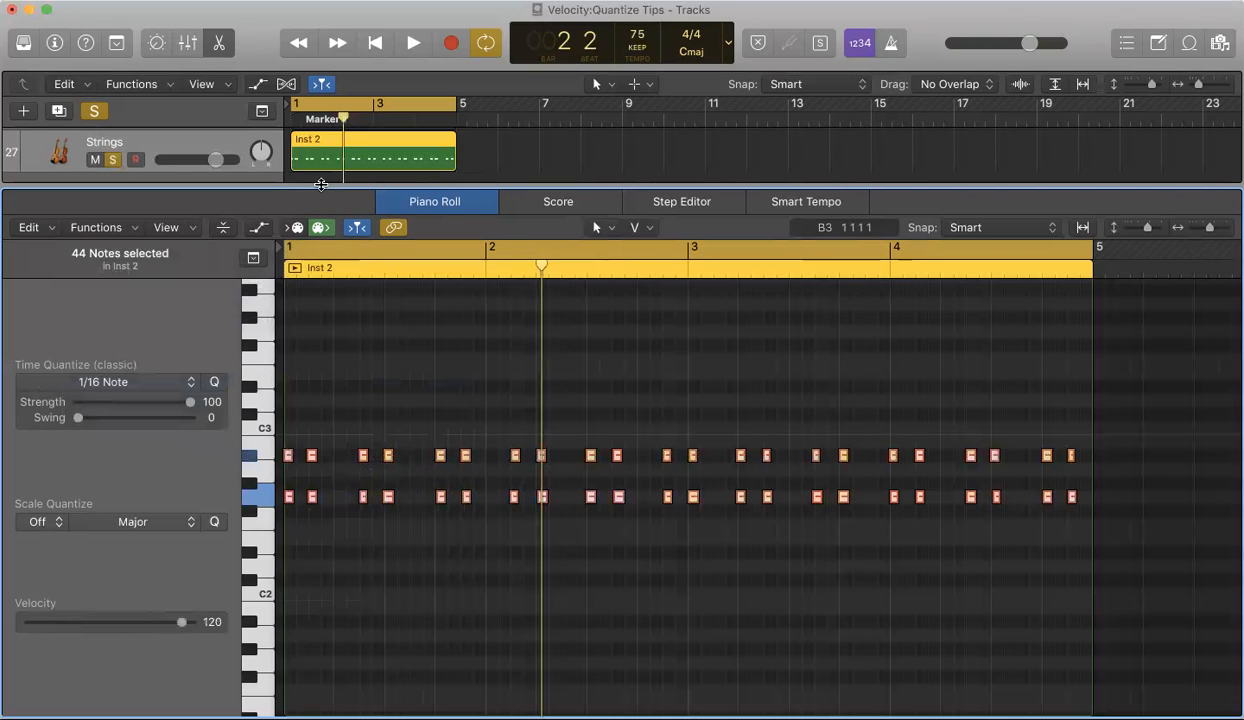
Step: Undo the fixed velocity change
left_click(647, 545)
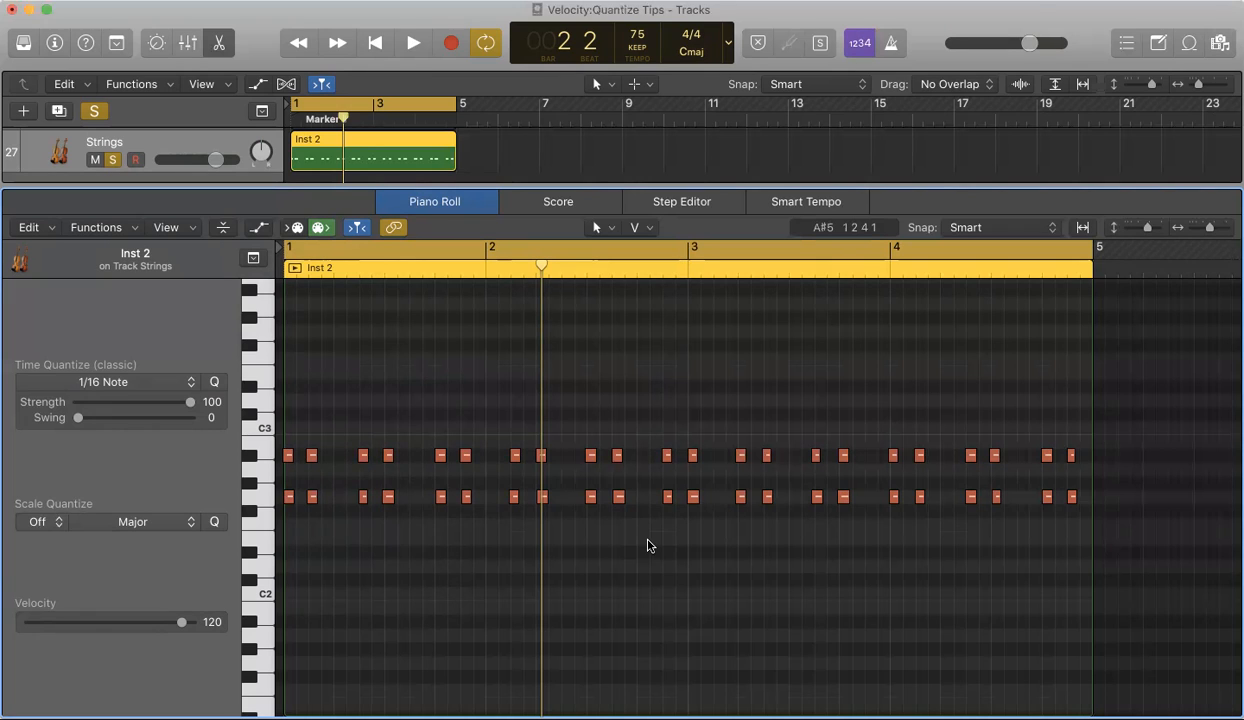
scroll(486, 495, "up", 2)
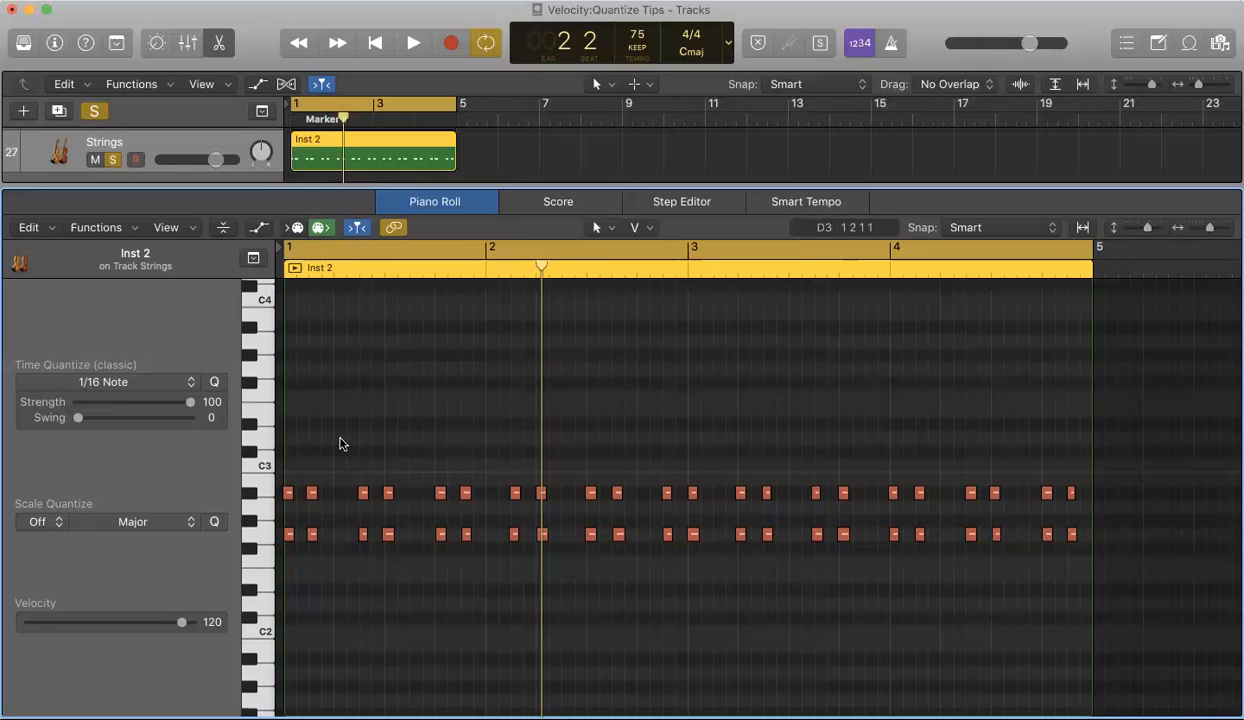
key("super+z")
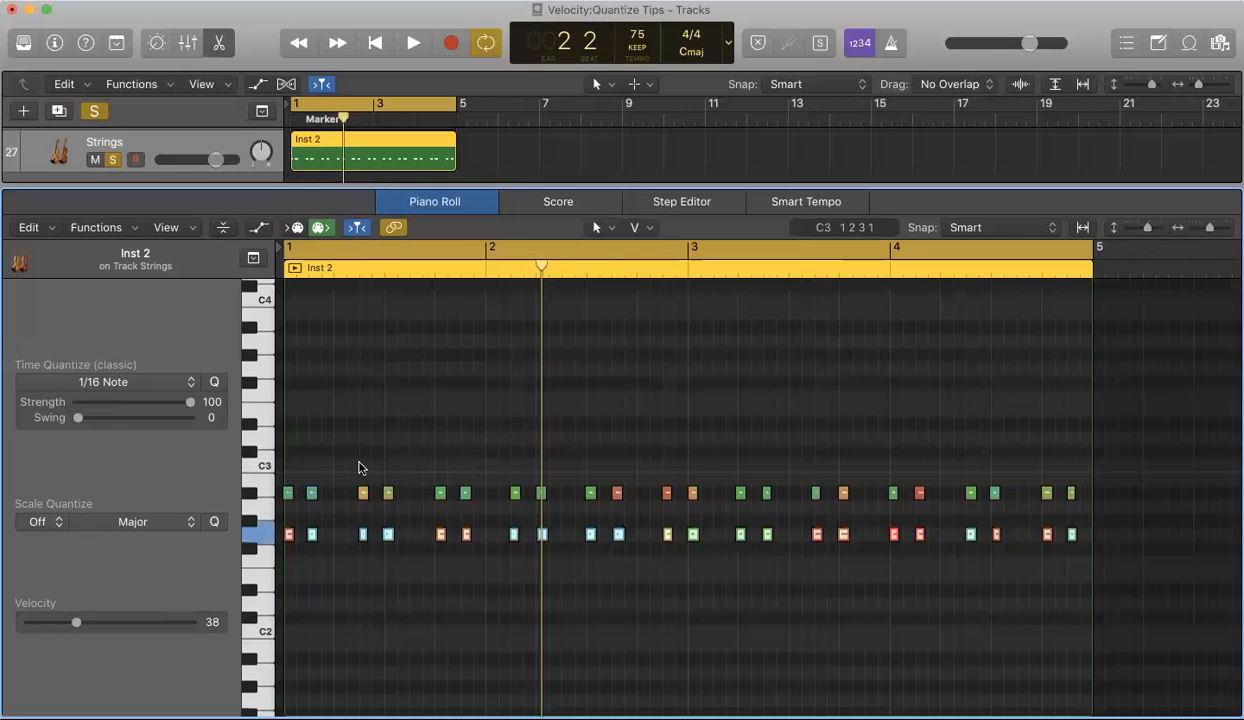
Step: Reselect all G2 notes, raise their velocity to 116 with the Velocity Tool, and play it back
left_click(354, 552)
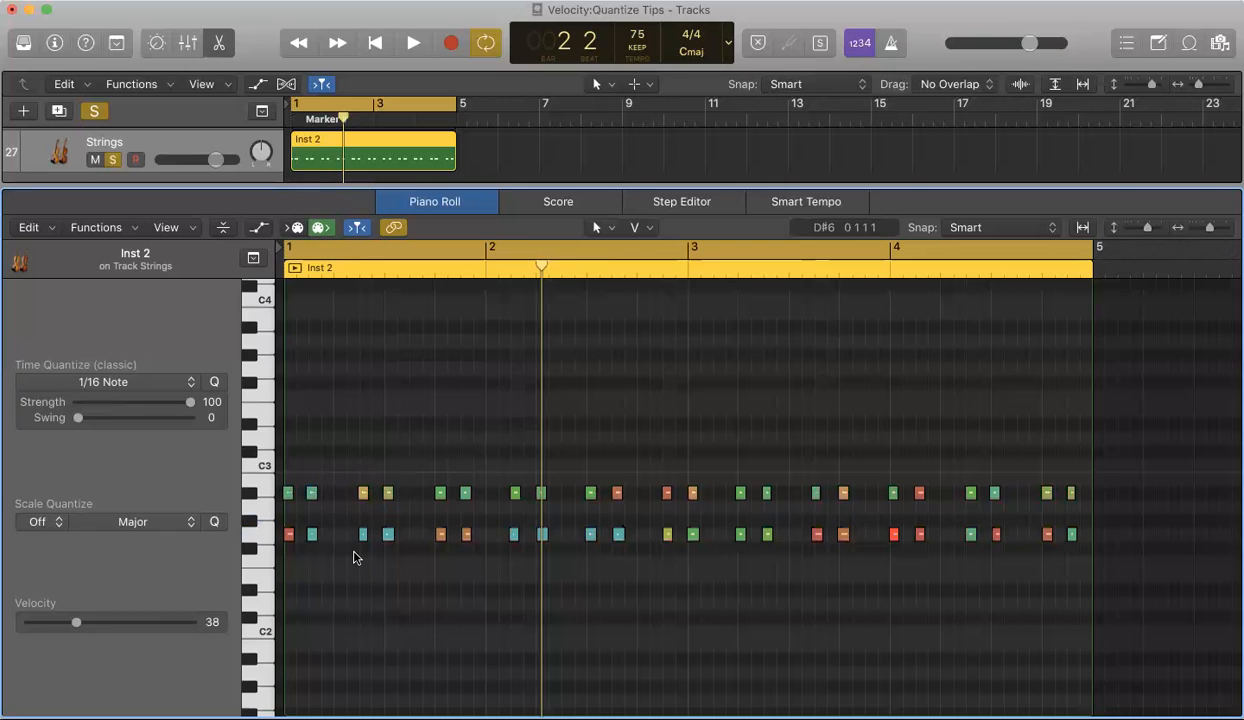
left_click(261, 538)
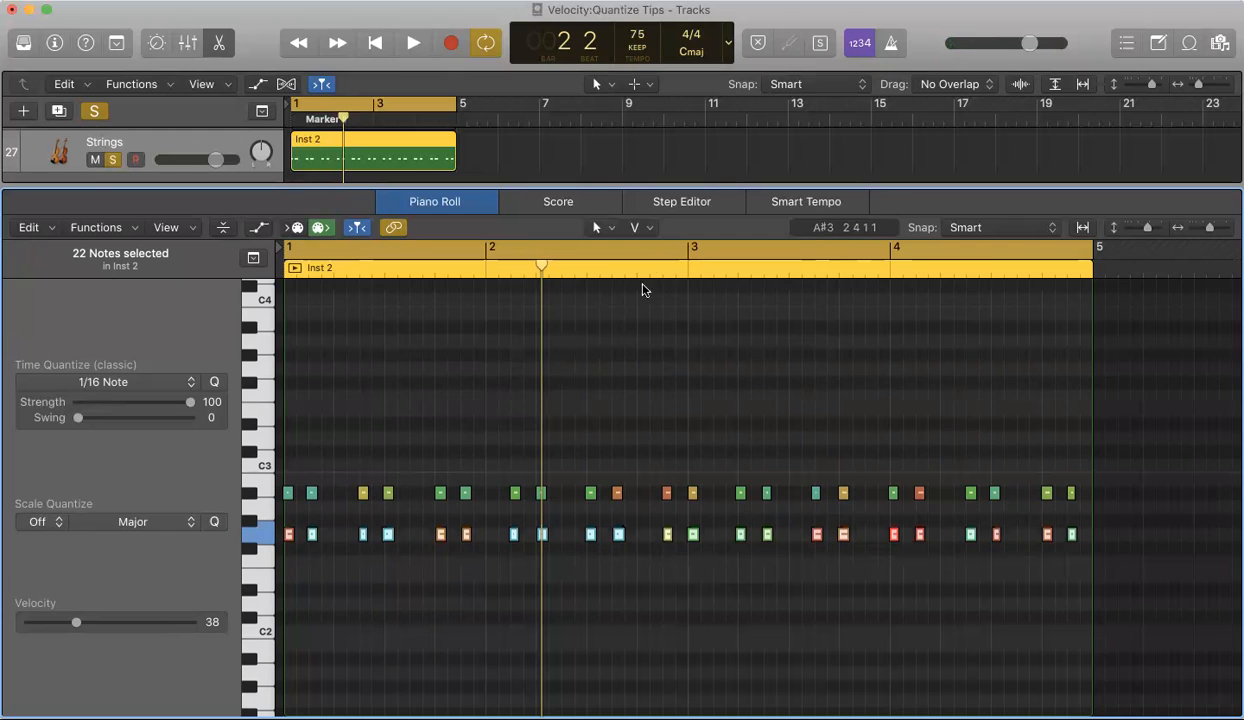
left_click(649, 228)
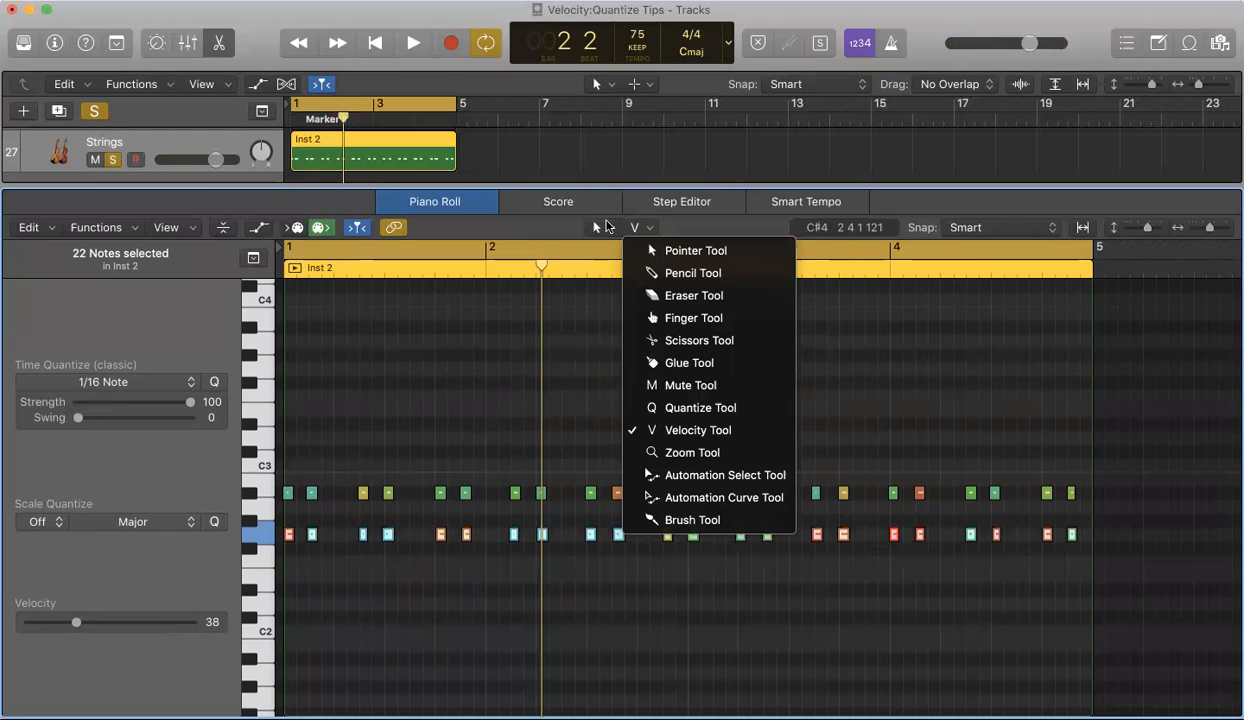
left_click(684, 431)
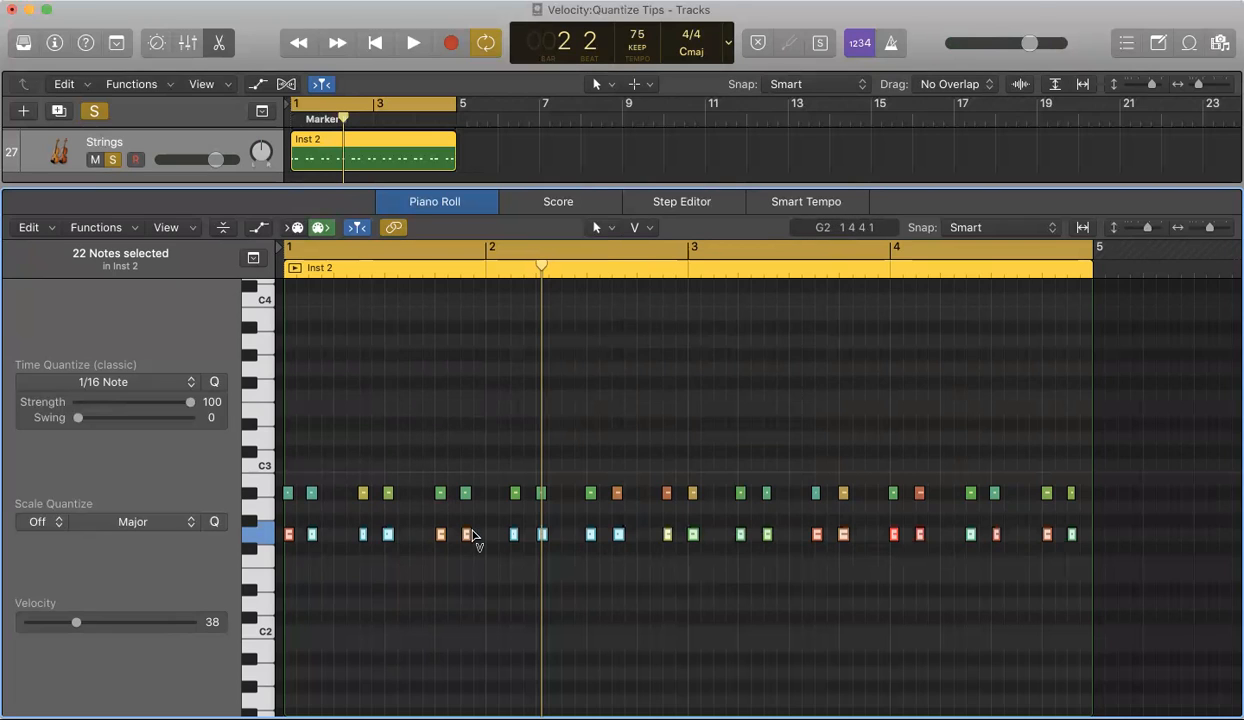
mouse_move(467, 541)
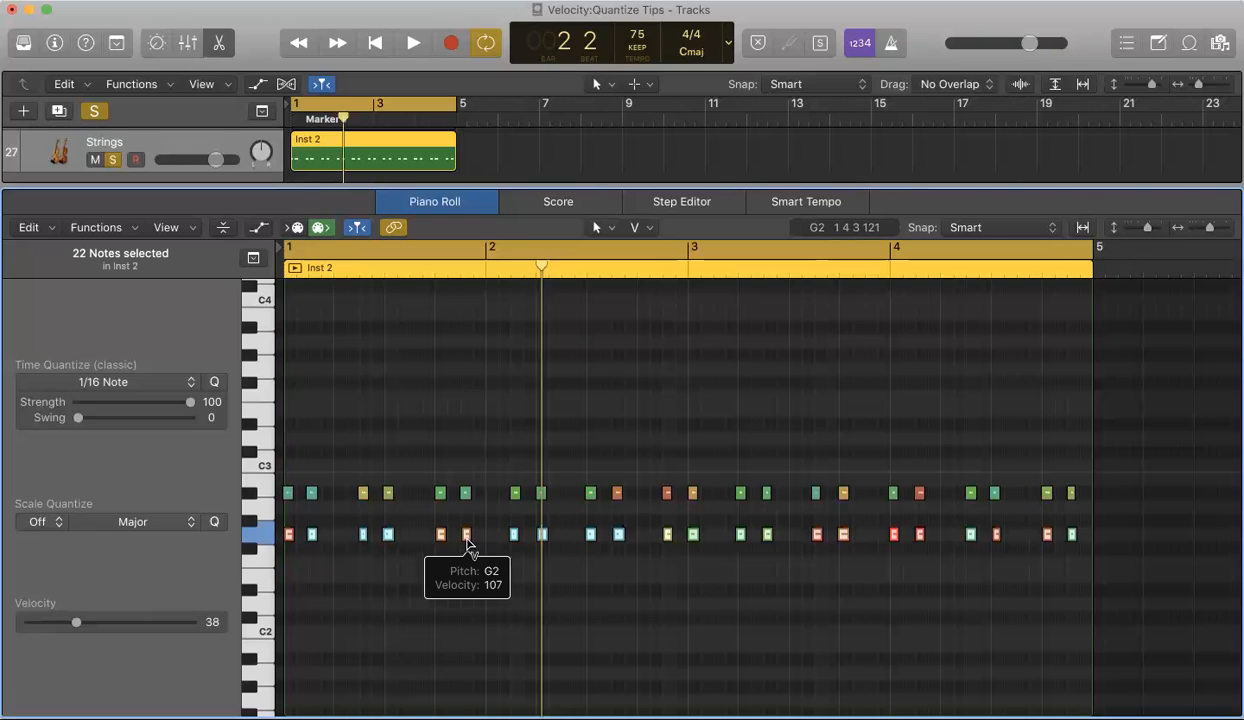
mouse_move(467, 541)
left_mouse_down()
mouse_move(472, 510)
mouse_move(470, 571)
mouse_move(469, 520)
left_mouse_up()
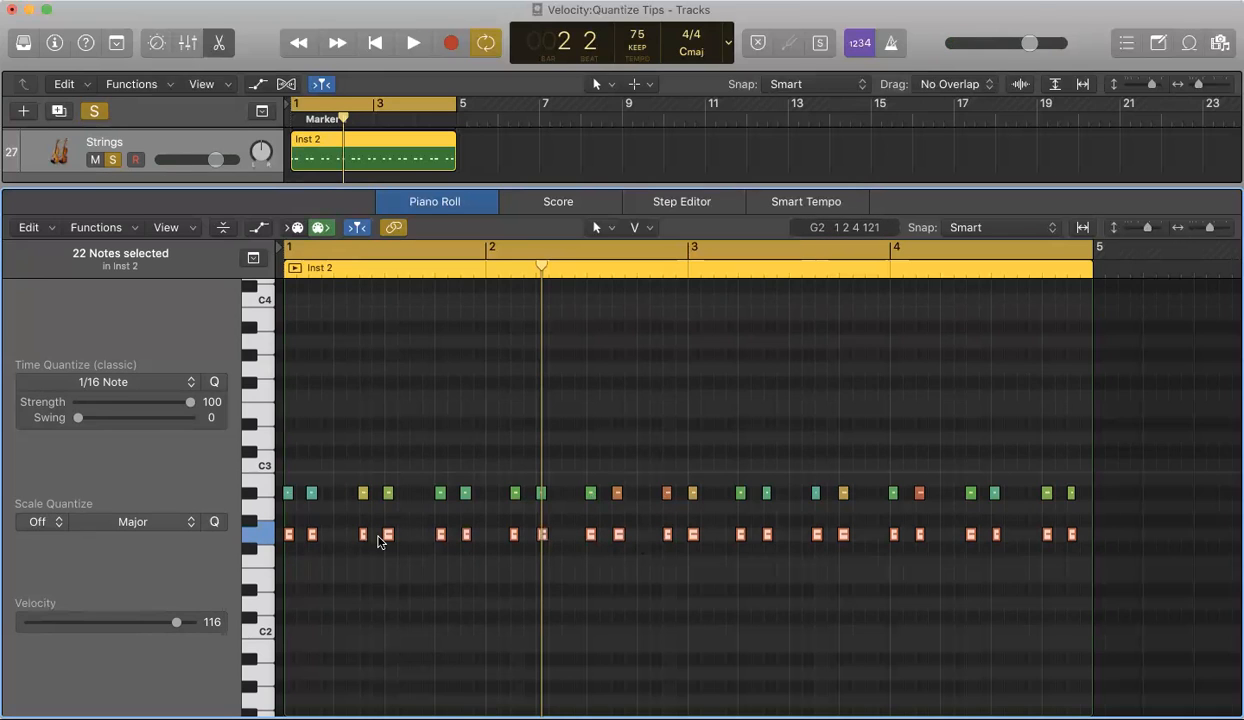
key("space")
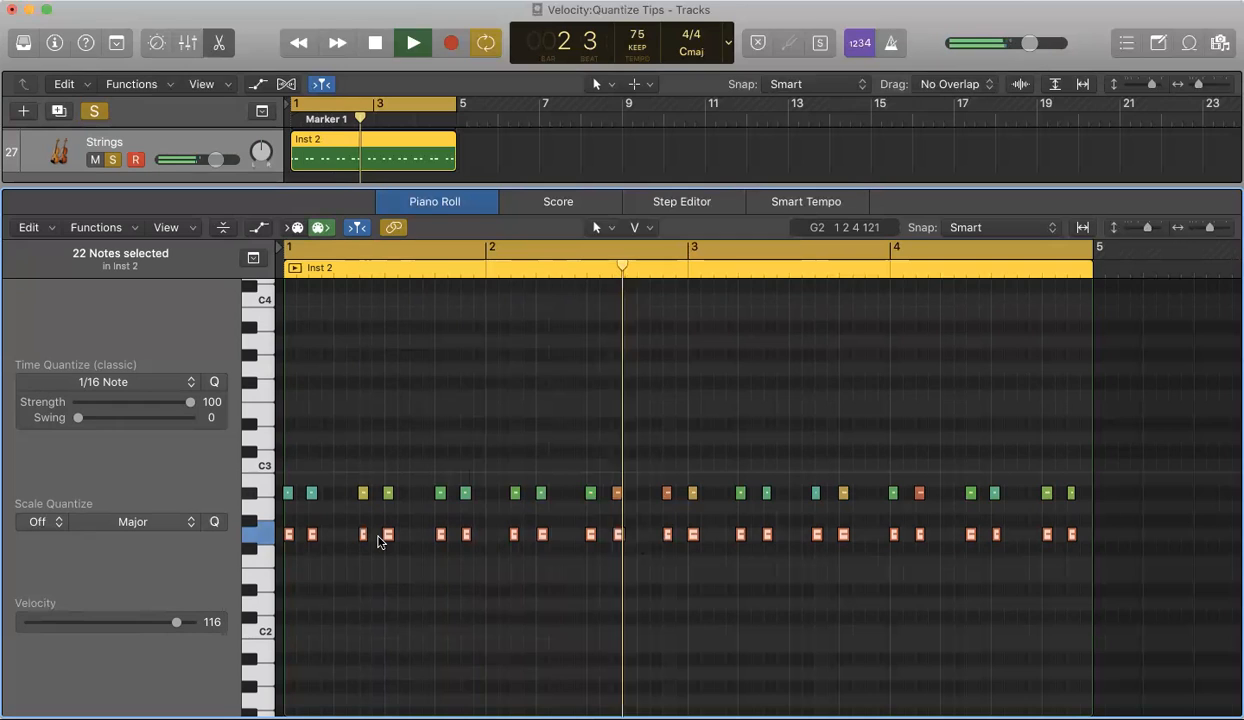
key("space")
Step: Set the selected notes' velocity to 114 and close the Piano Roll
mouse_move(170, 627)
left_mouse_down()
mouse_move(130, 622)
mouse_move(172, 622)
left_mouse_up()
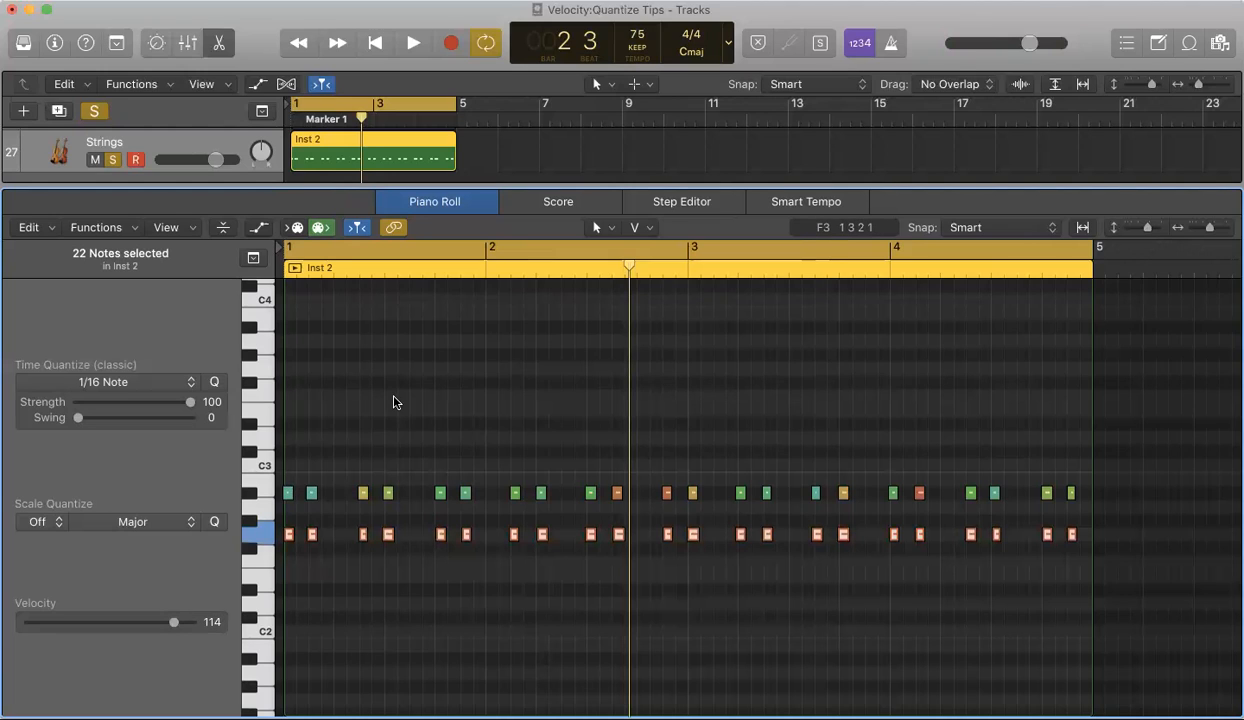
key("p")
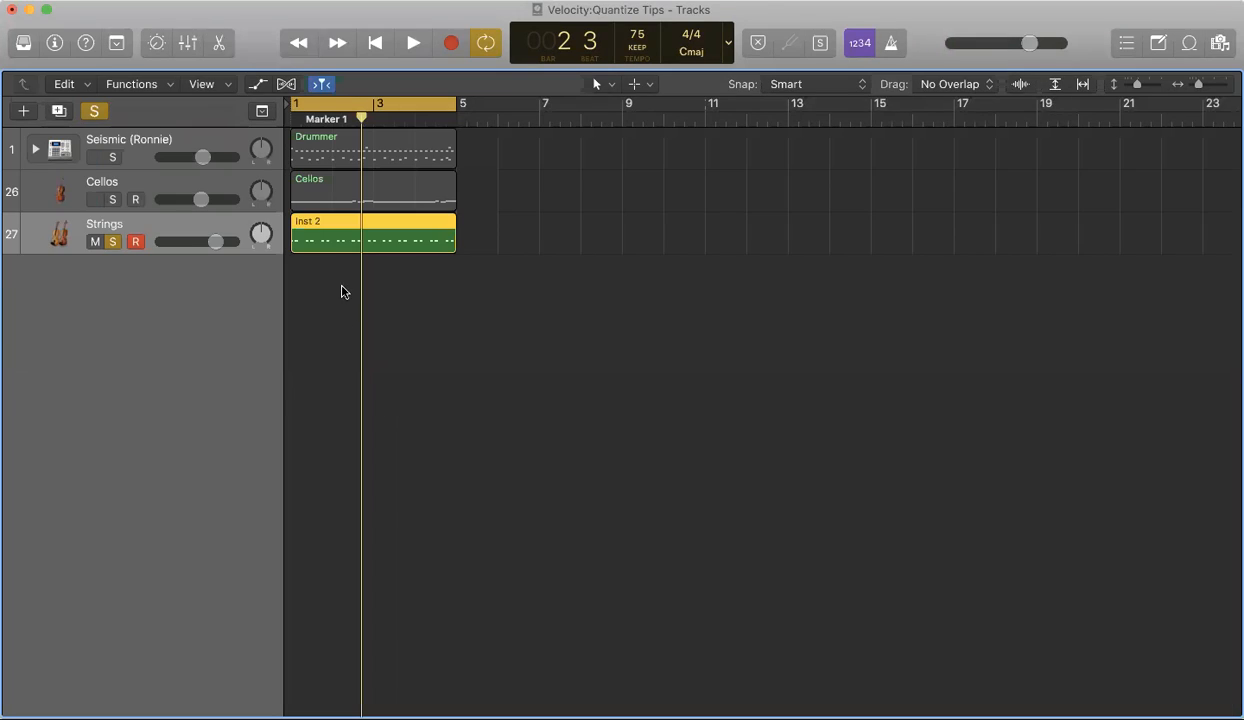
Step: Solo the Cellos track and unsolo the Strings track
left_click(129, 187)
left_click(112, 200)
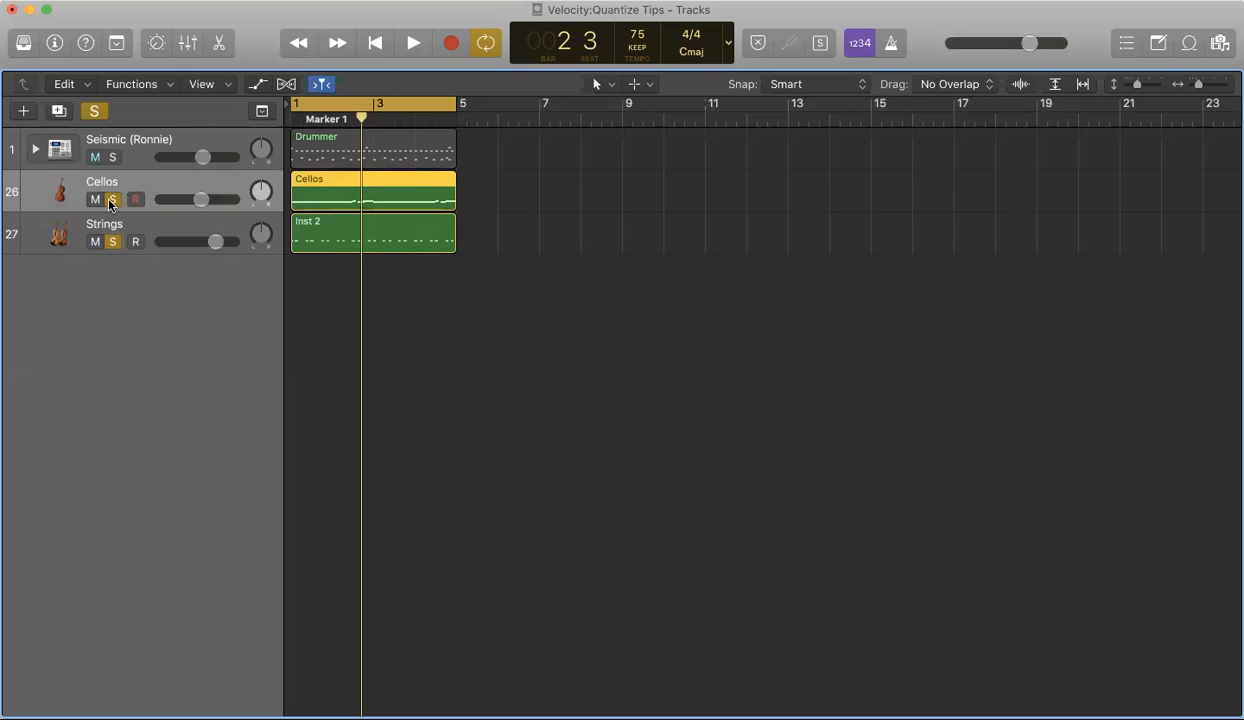
left_click(113, 242)
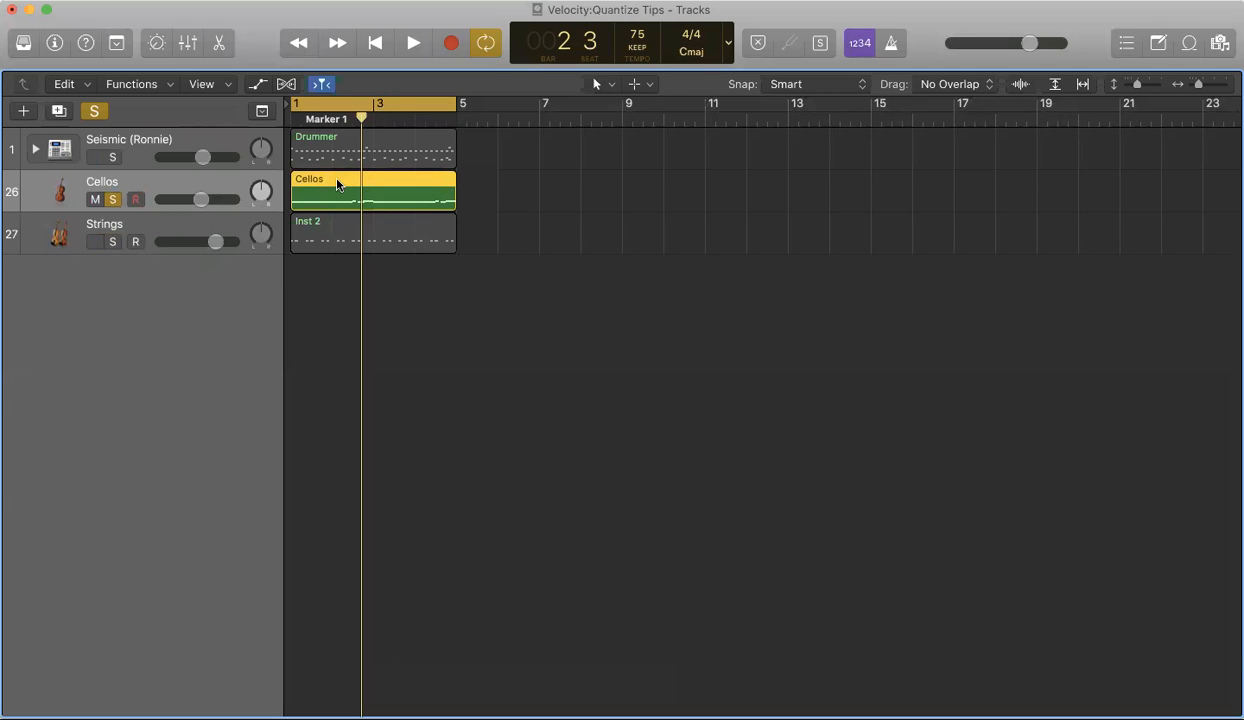
Step: Open the Cellos region in the Piano Roll editor
key("p")
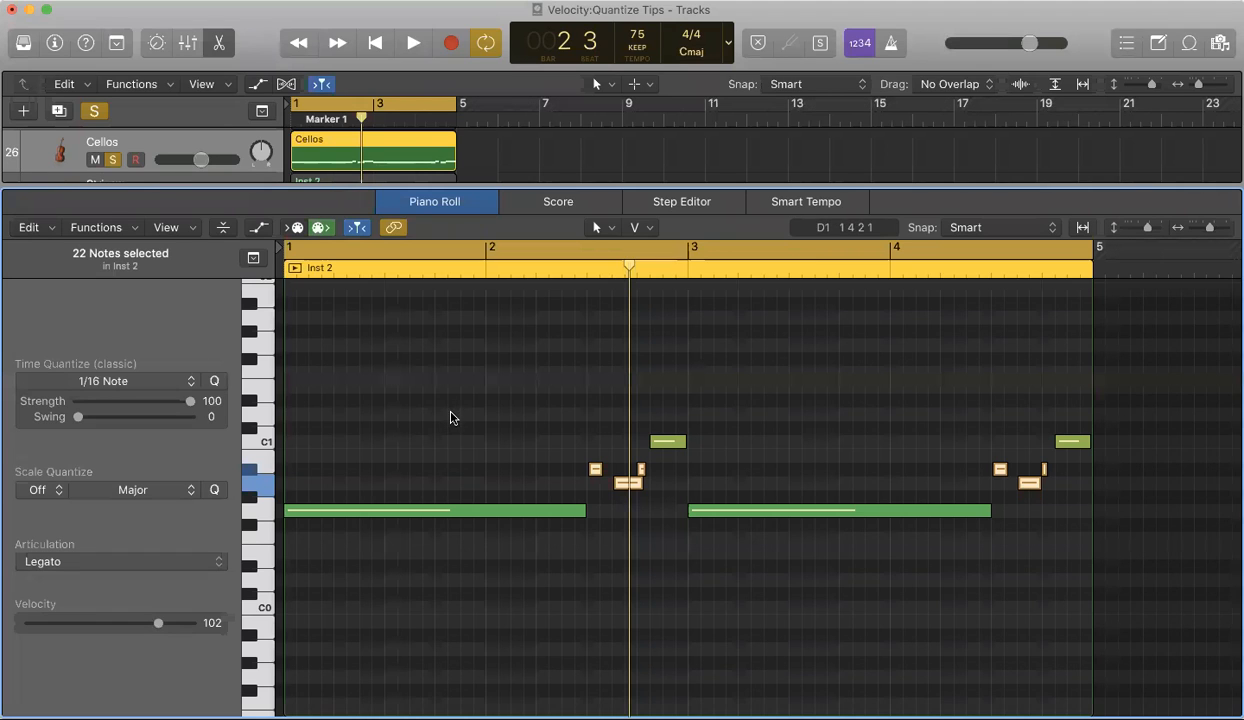
left_click(522, 463)
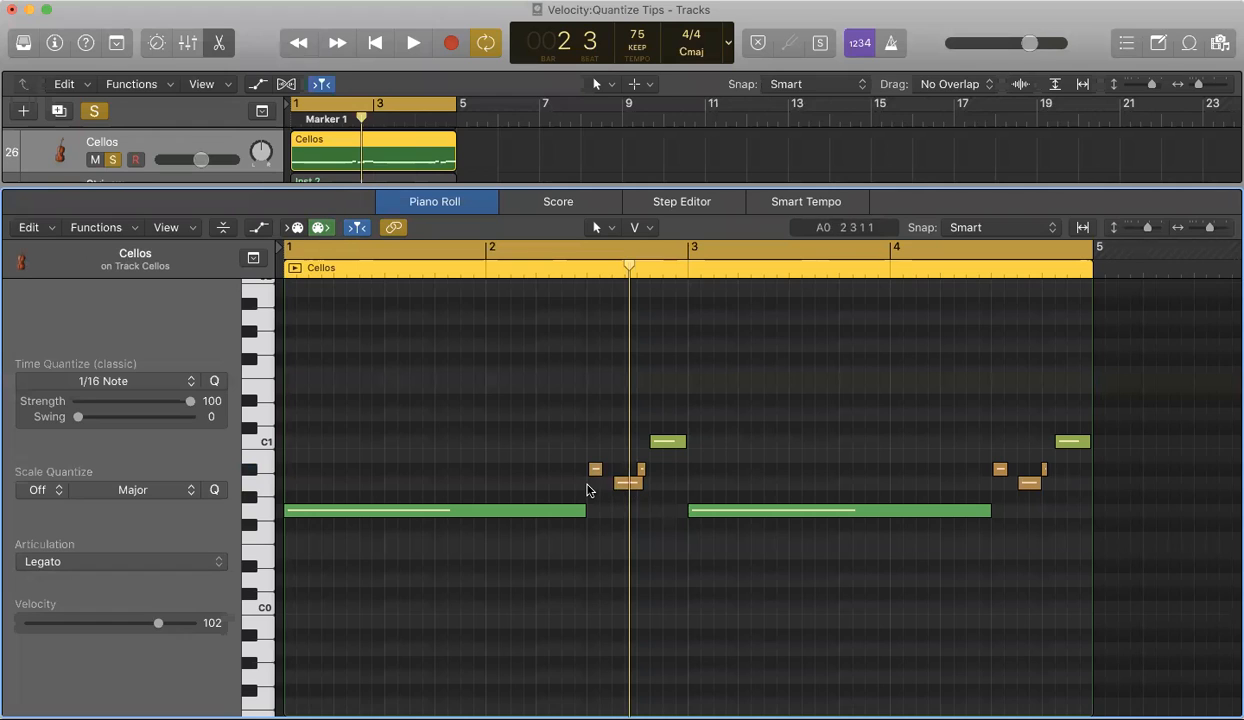
Step: Turn off soloing and play back the whole arrangement
left_click(95, 112)
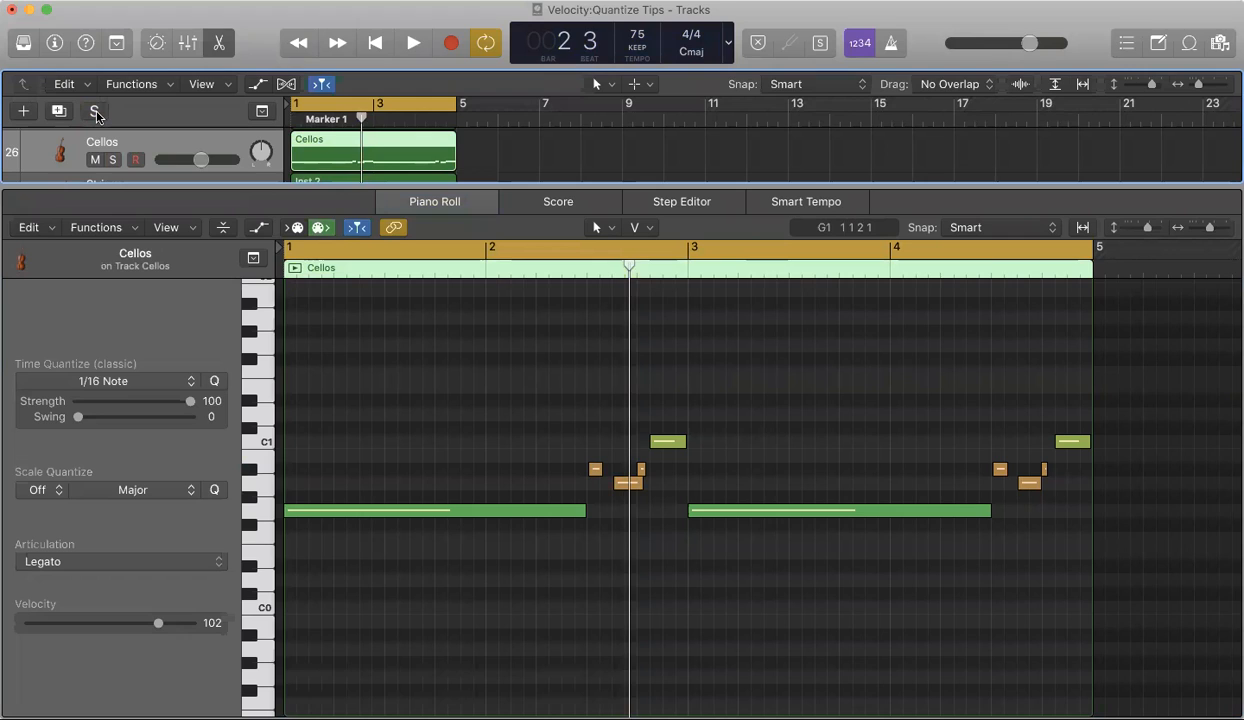
key("space")
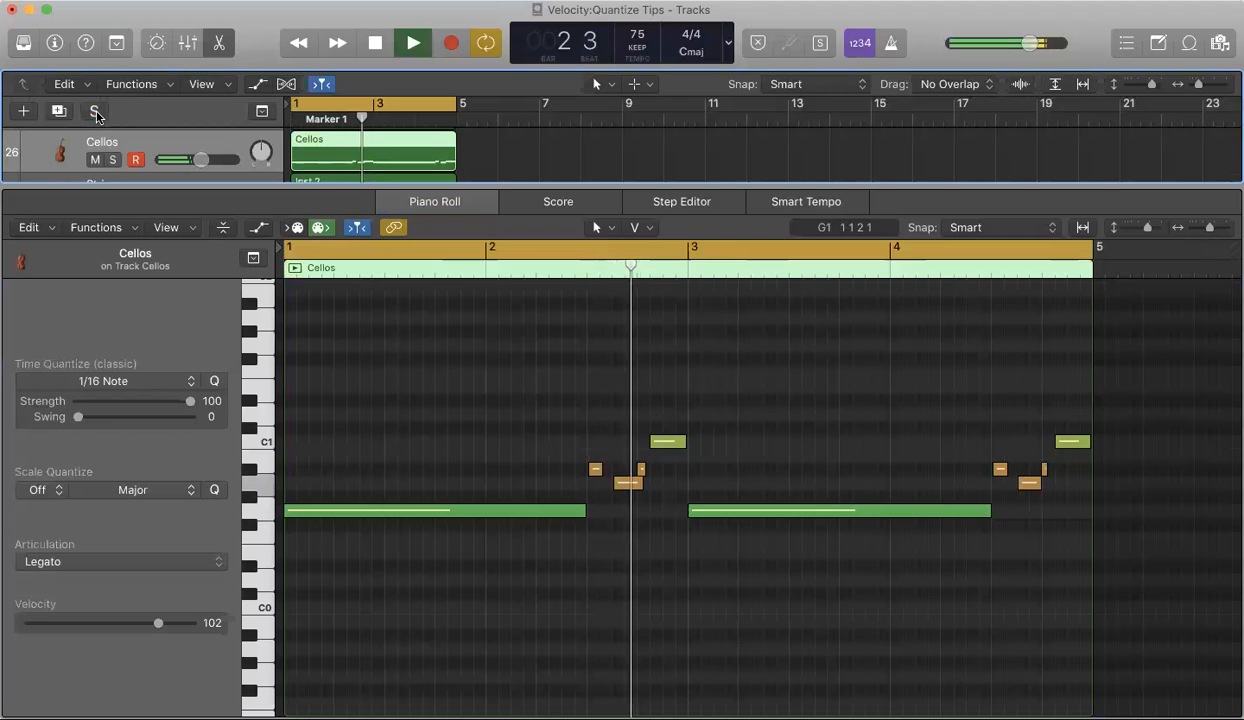
key("space")
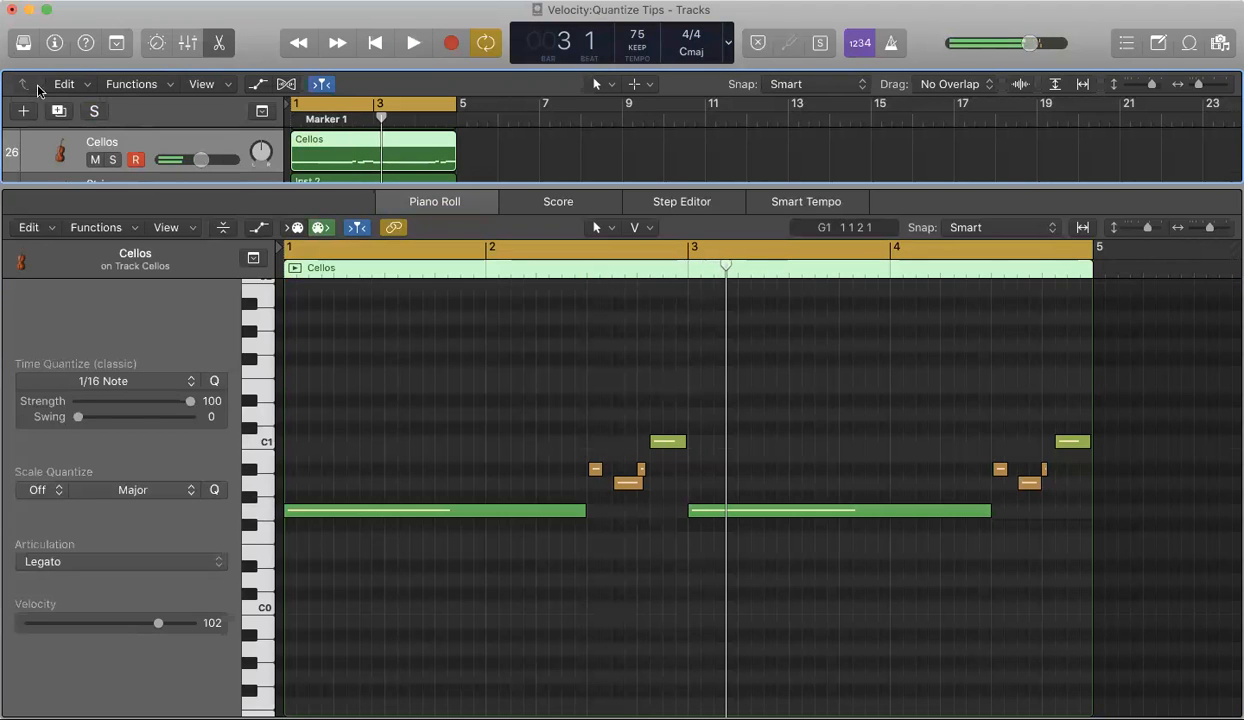
Step: Solo the Cellos track again and play the region back
scroll(100, 150, "down", 1)
left_click(111, 153)
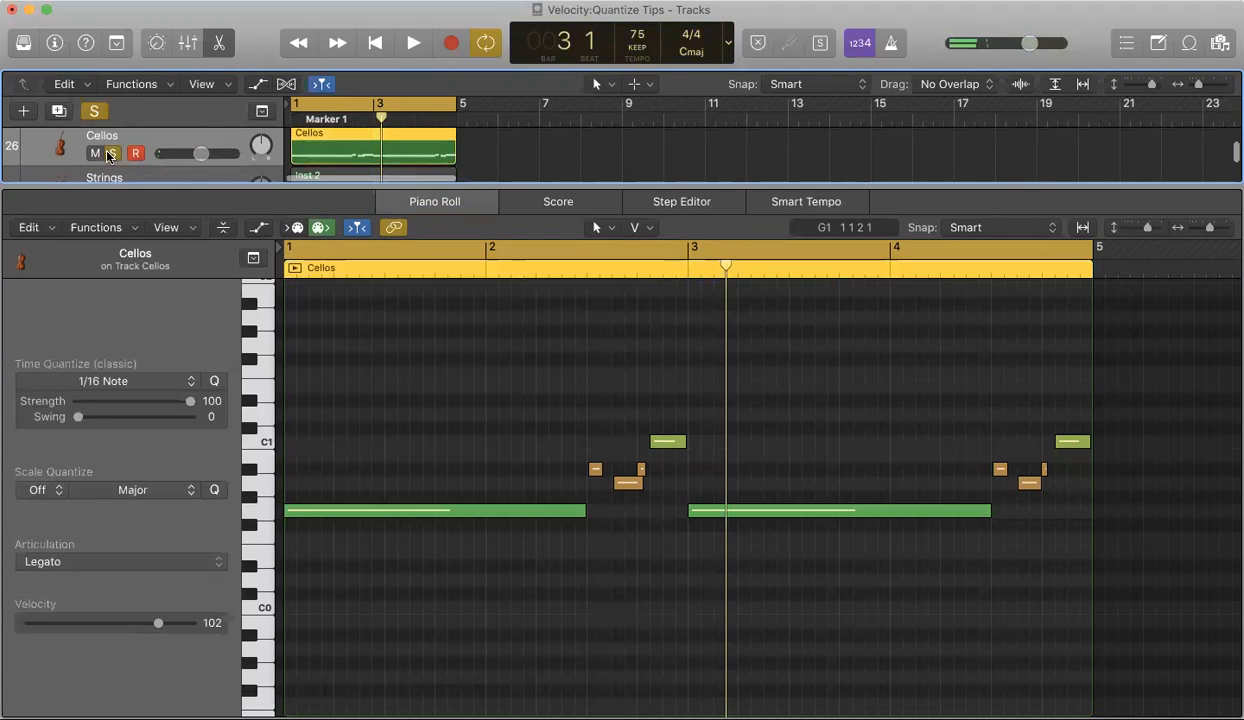
scroll(111, 153, "up", 1)
key("space")
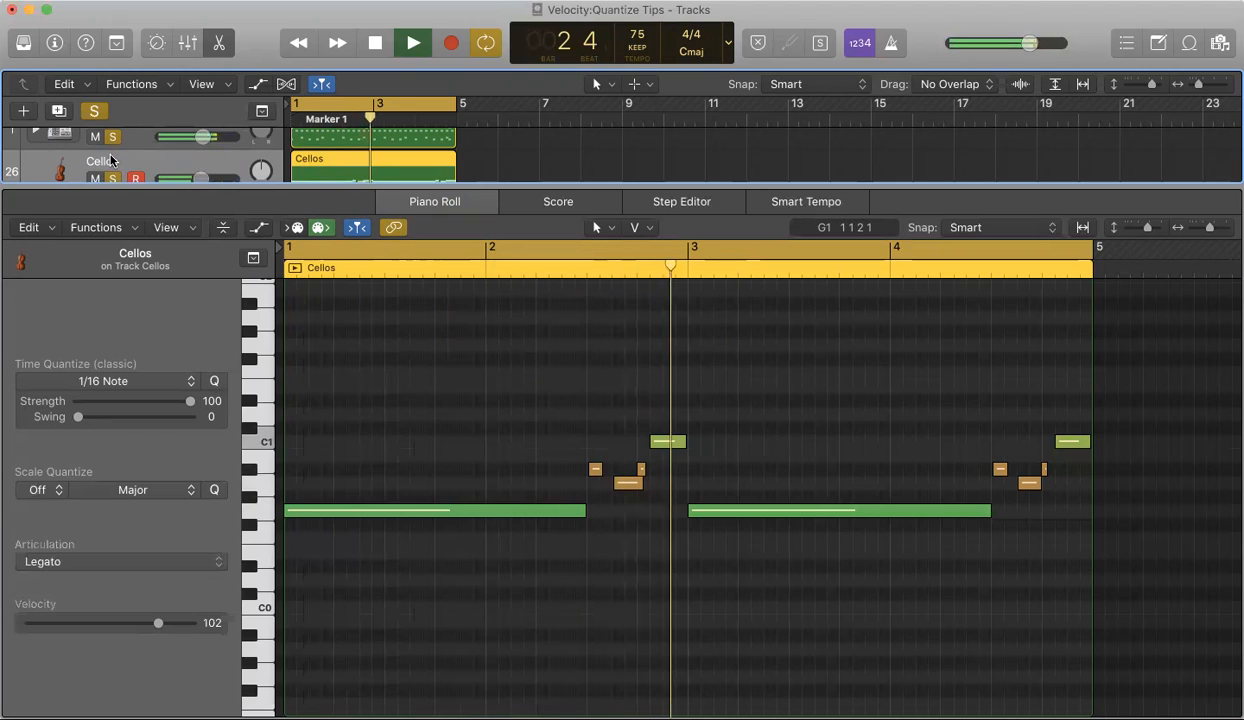
key("space")
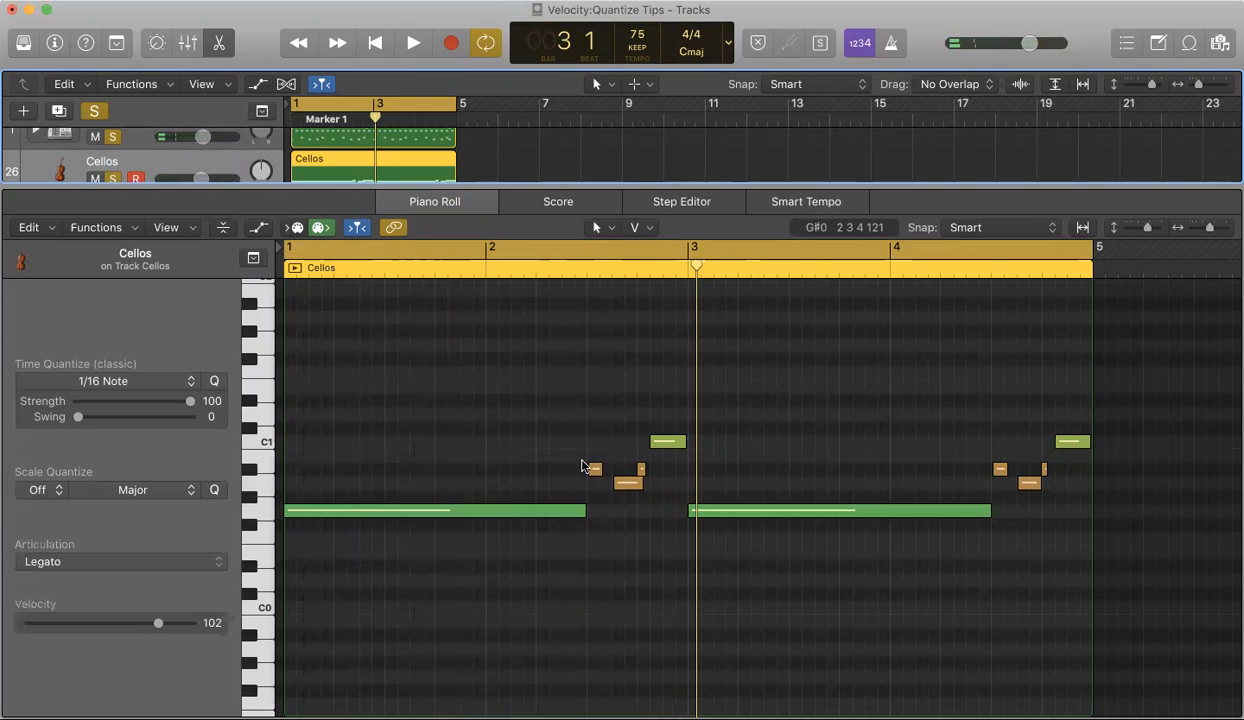
left_click(628, 485)
mouse_move(630, 485)
left_mouse_down()
mouse_move(620, 485)
mouse_move(642, 470)
left_mouse_up()
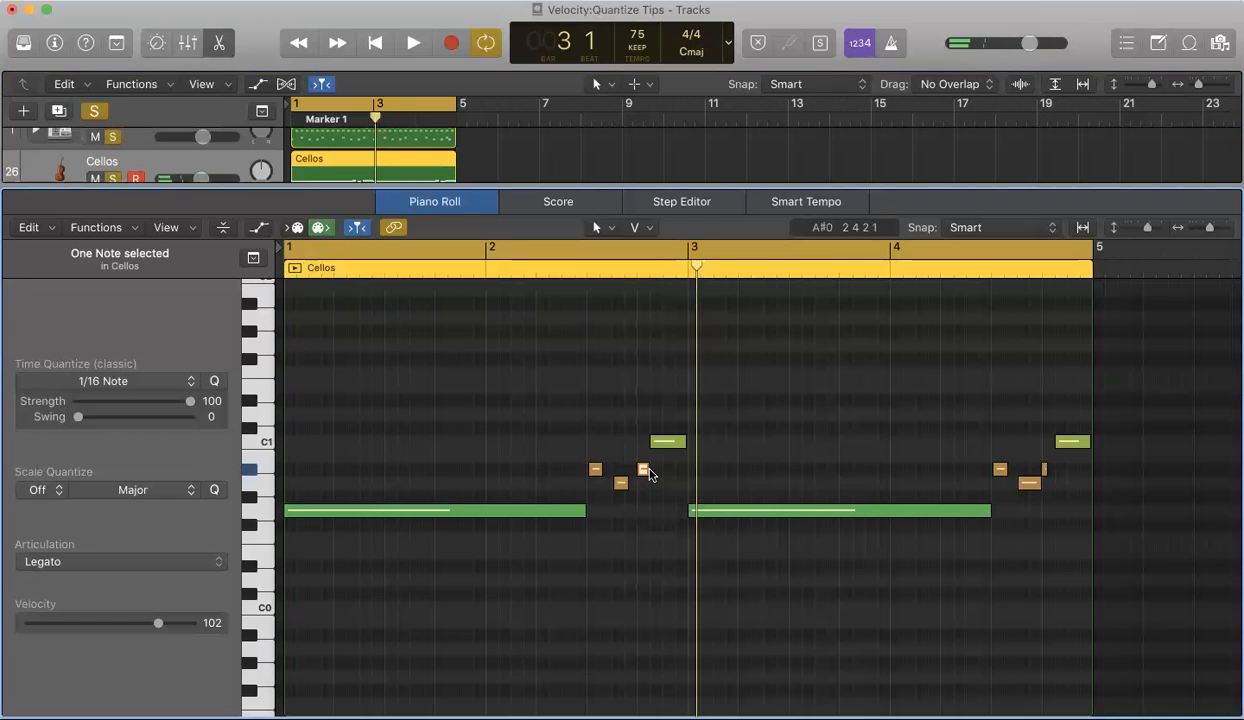
key("super+z")
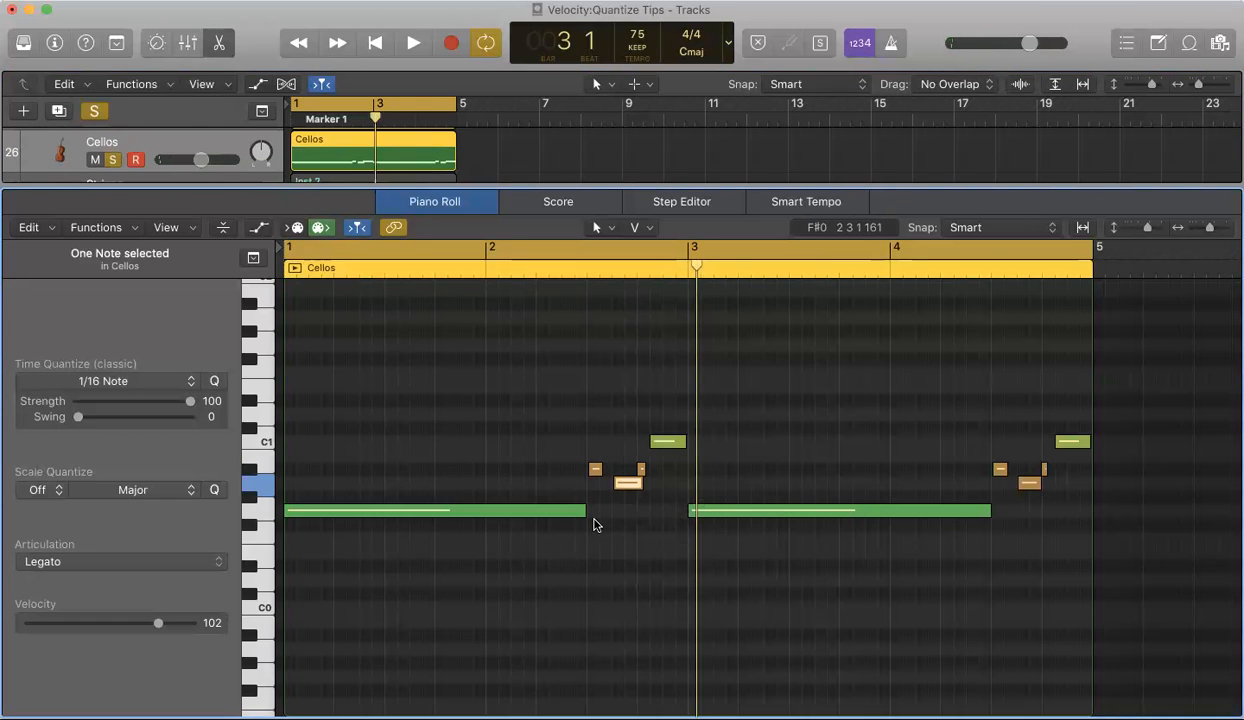
Step: Select all A0 and A#0 notes in the Cellos region, shorten their lengths, and play back the result
left_click(249, 469)
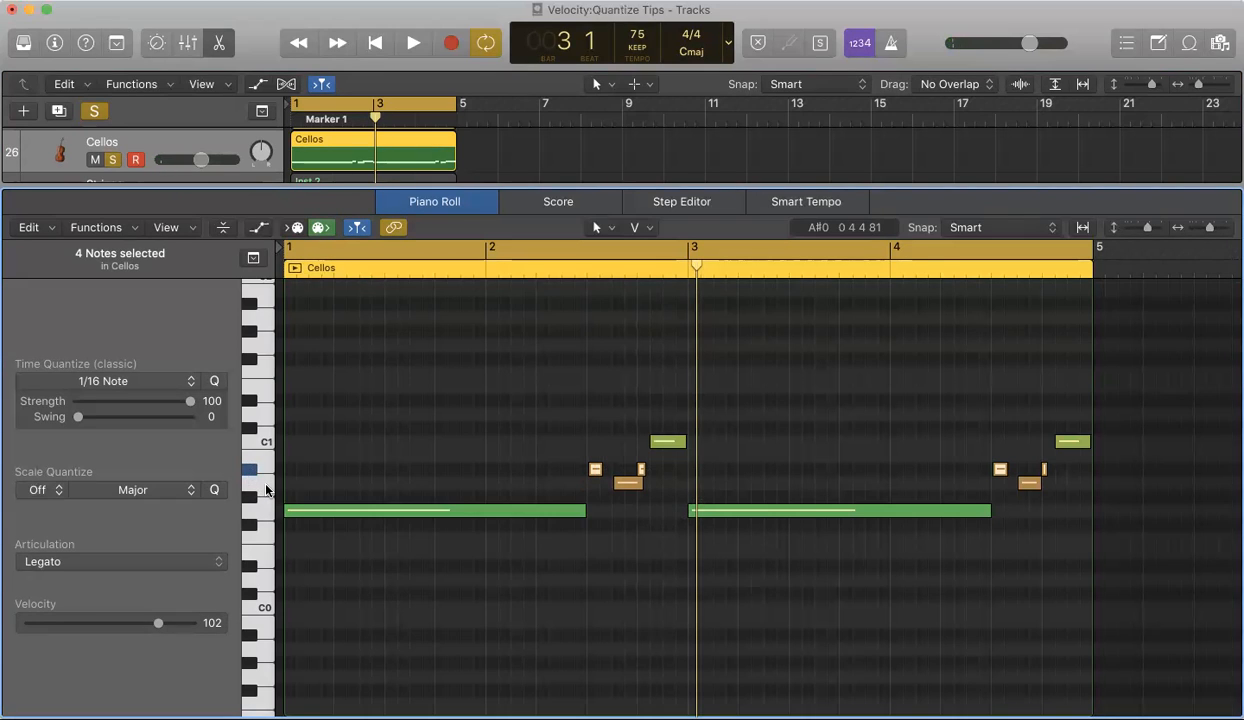
left_click(252, 478, "shift")
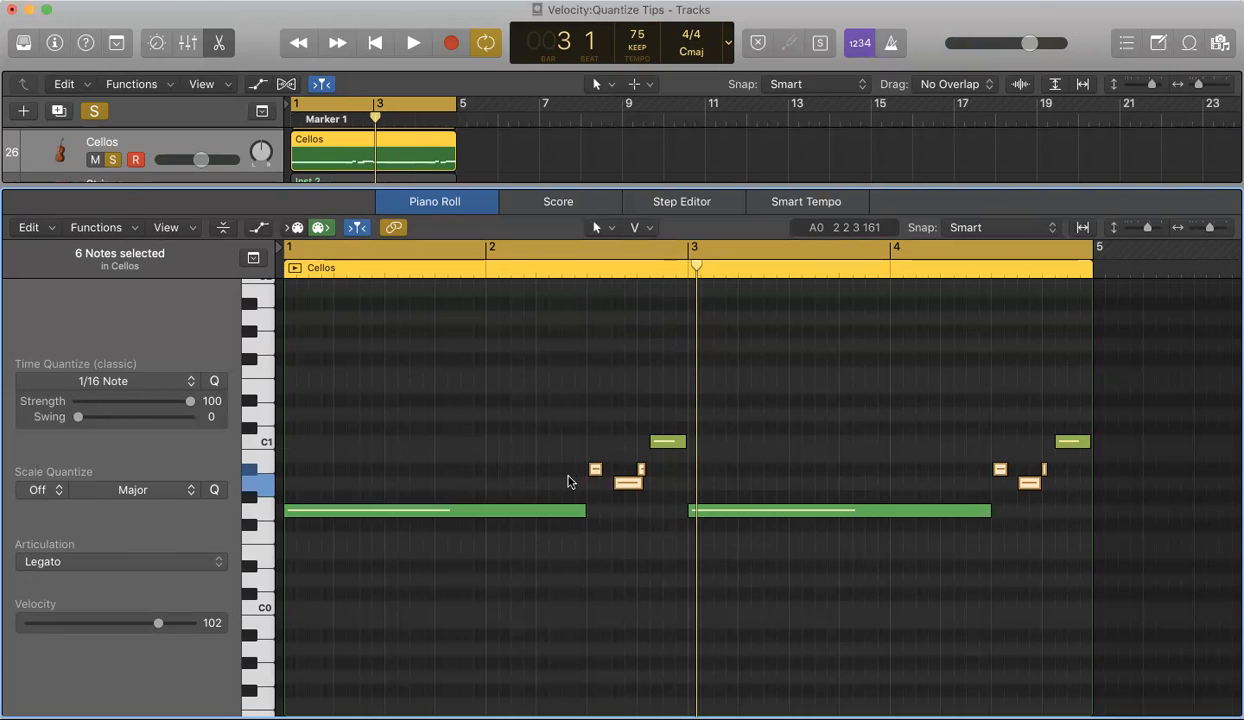
left_click(642, 485)
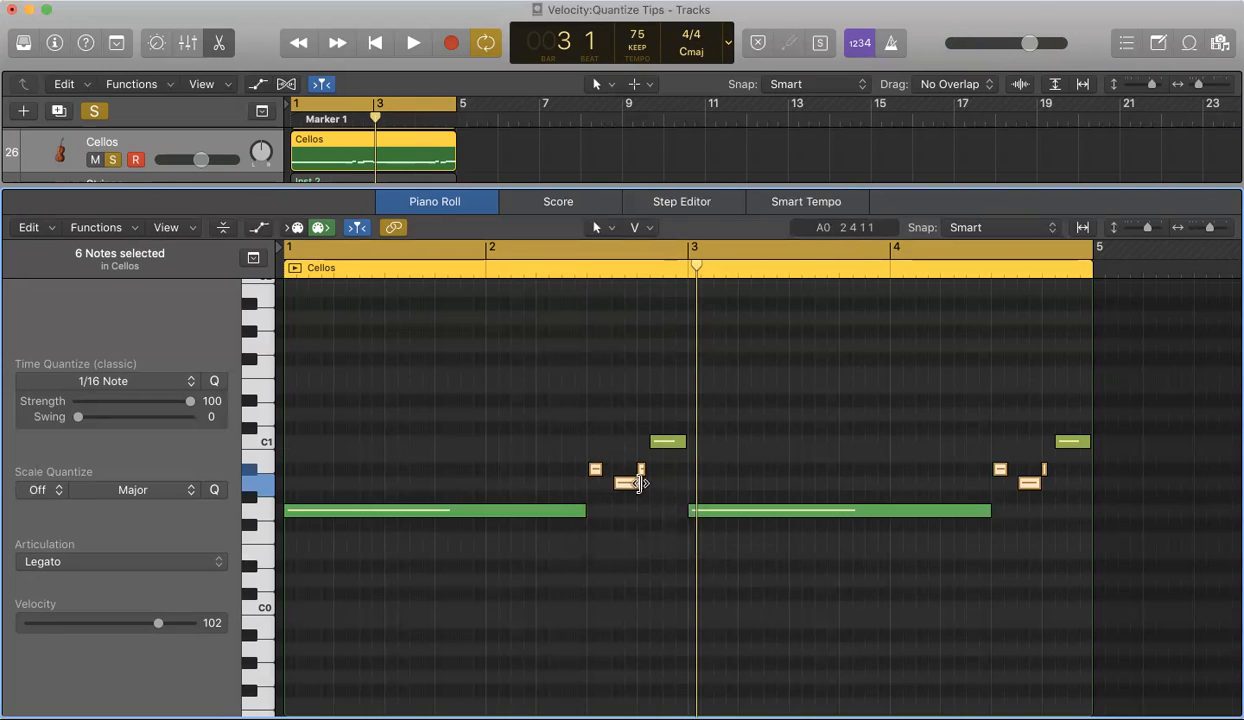
left_click(642, 485)
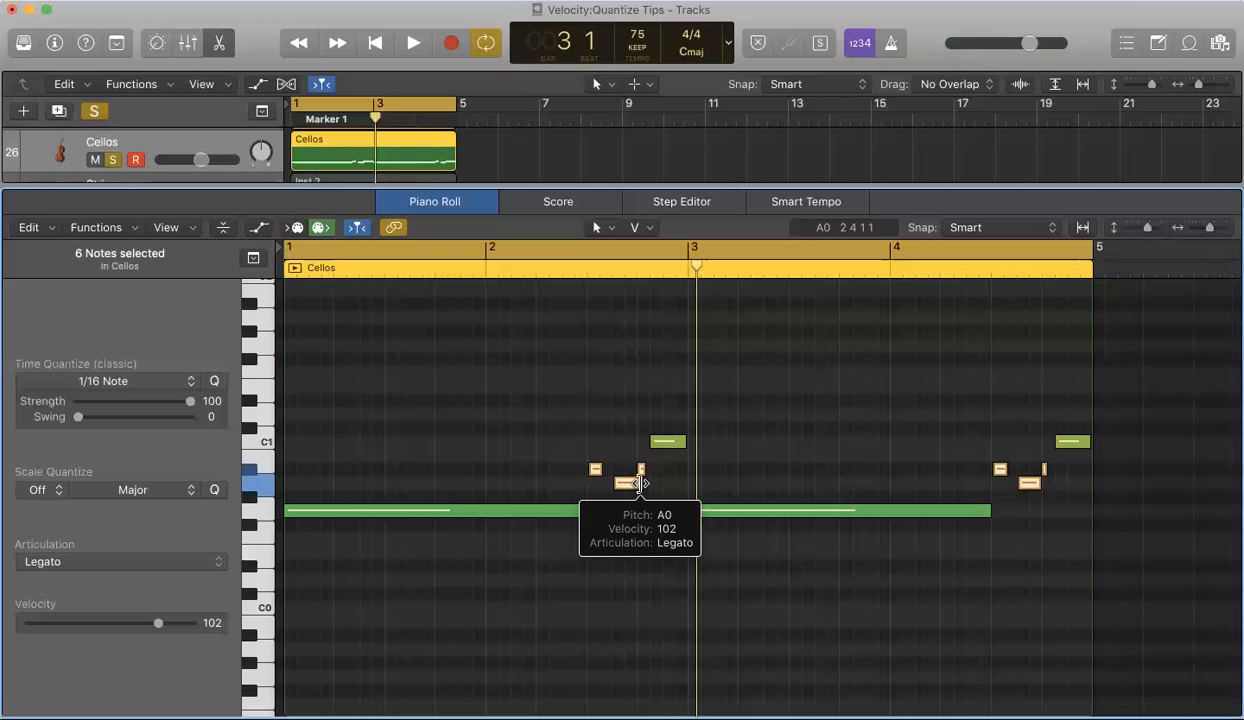
left_click(641, 484)
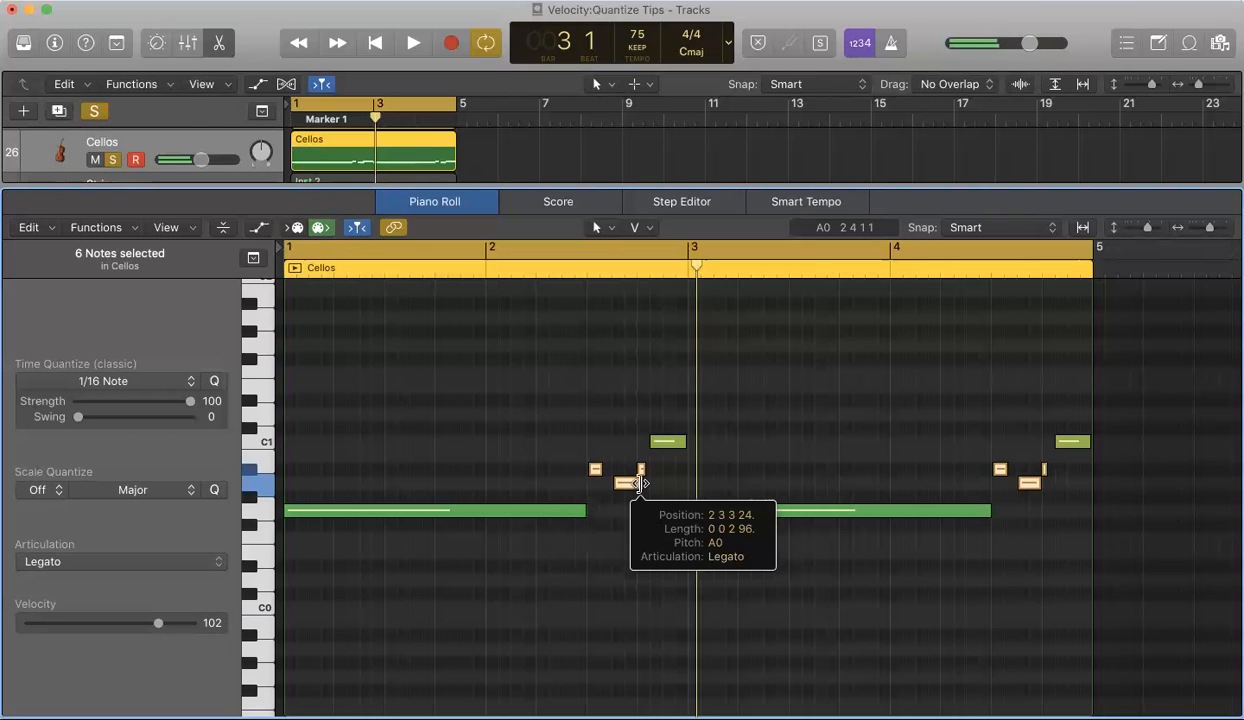
mouse_move(632, 484)
left_mouse_down()
mouse_move(672, 494)
mouse_move(606, 485)
mouse_move(676, 485)
mouse_move(620, 485)
left_mouse_up()
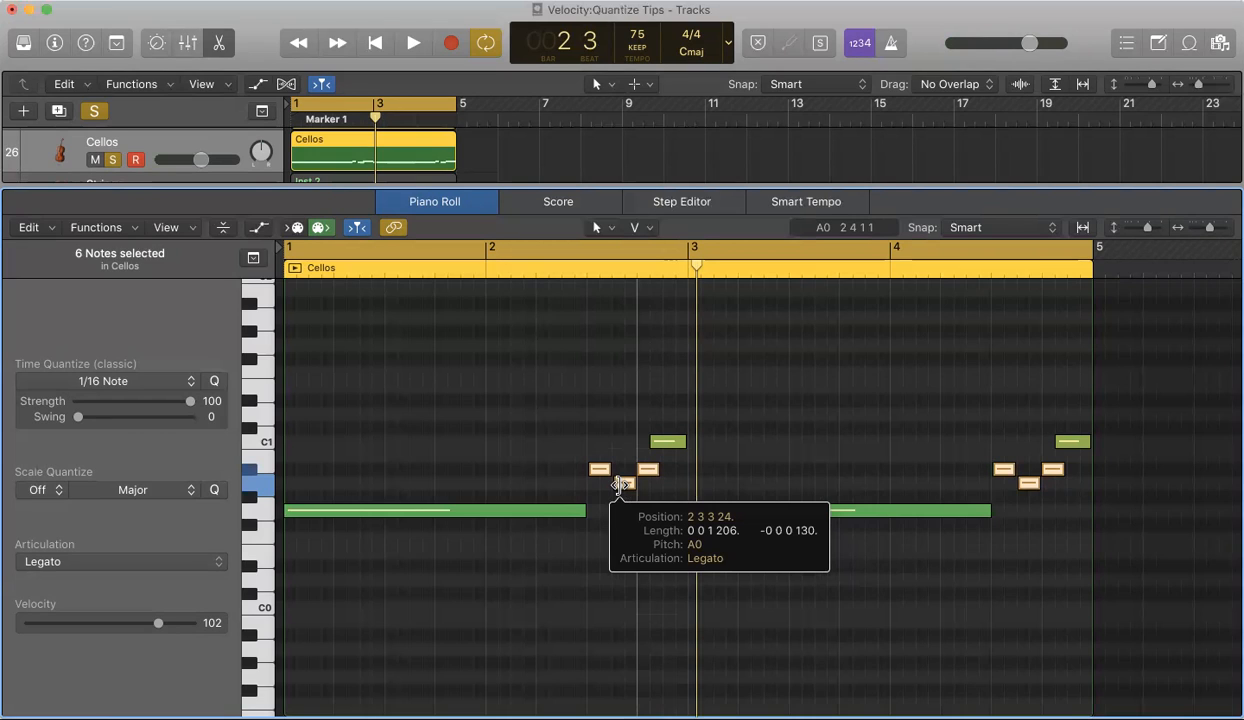
mouse_move(619, 485)
left_mouse_down()
mouse_move(652, 483)
mouse_move(622, 483)
left_mouse_up()
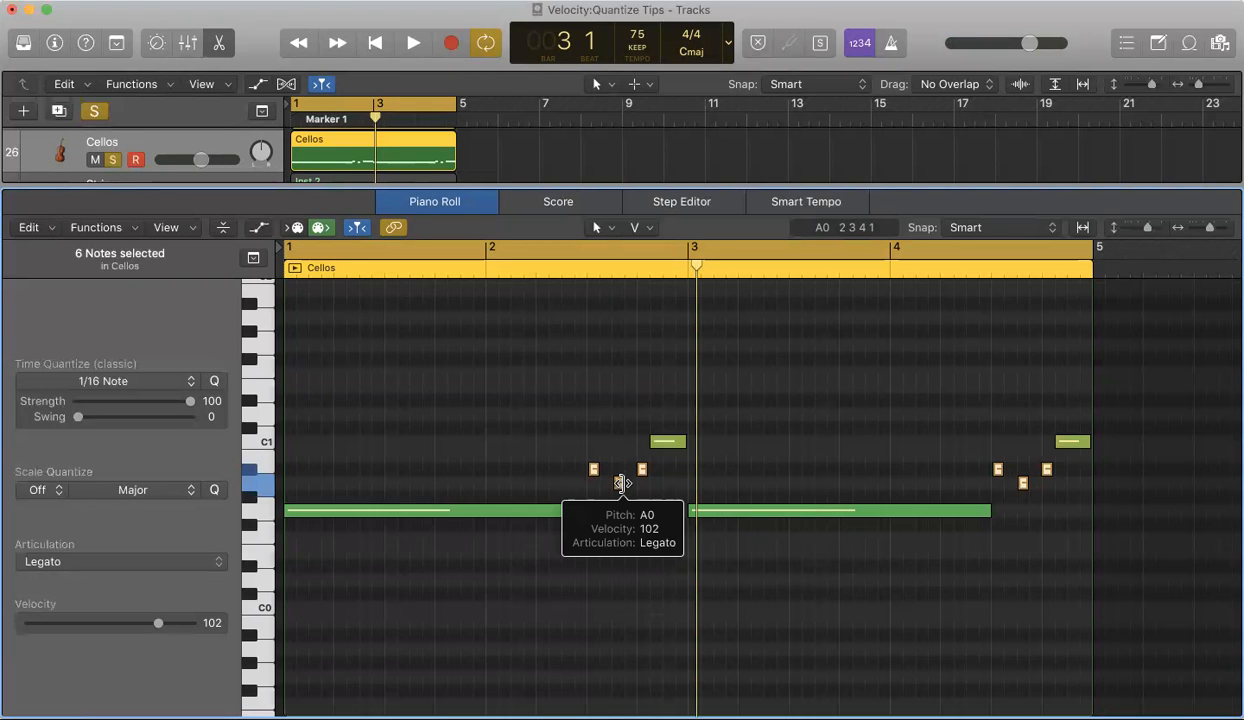
key("space")
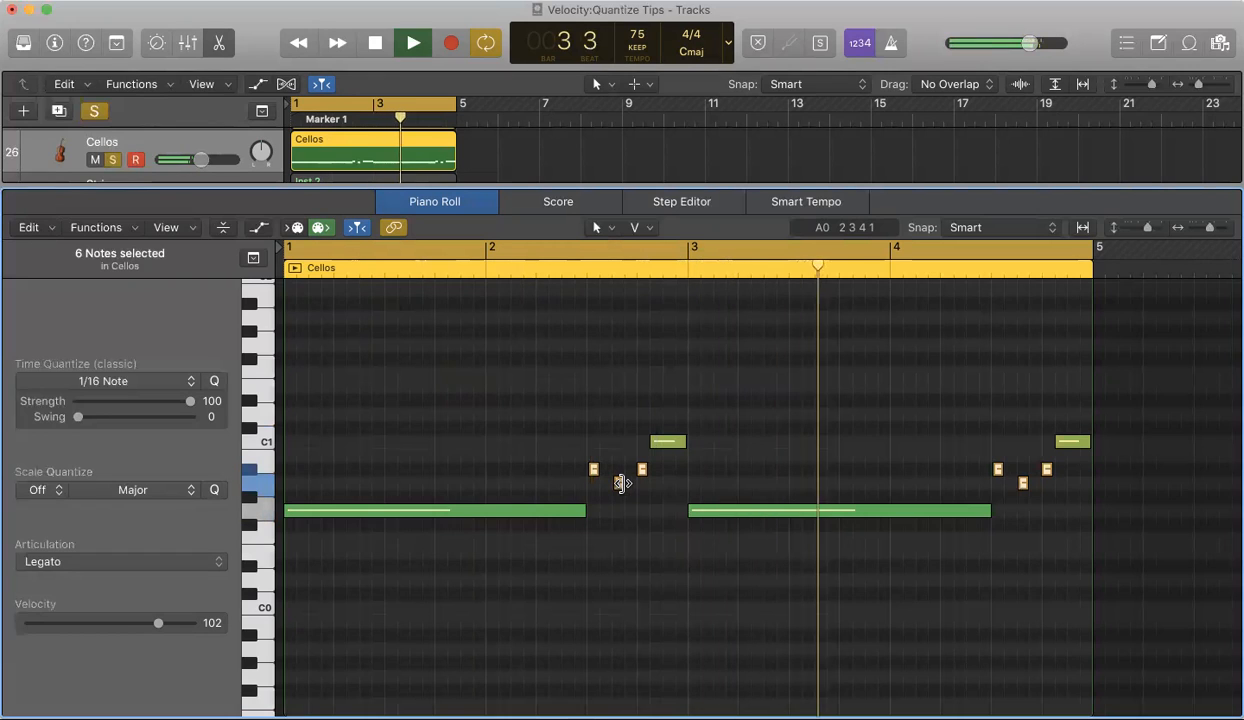
key("space")
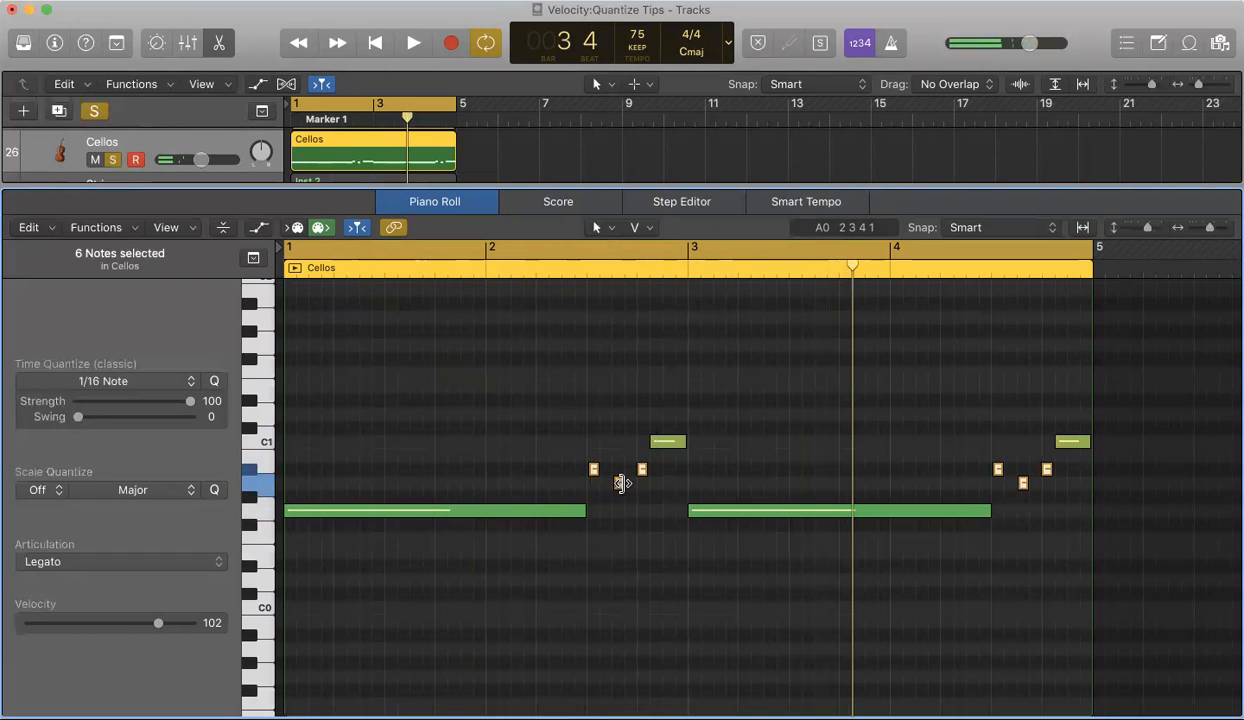